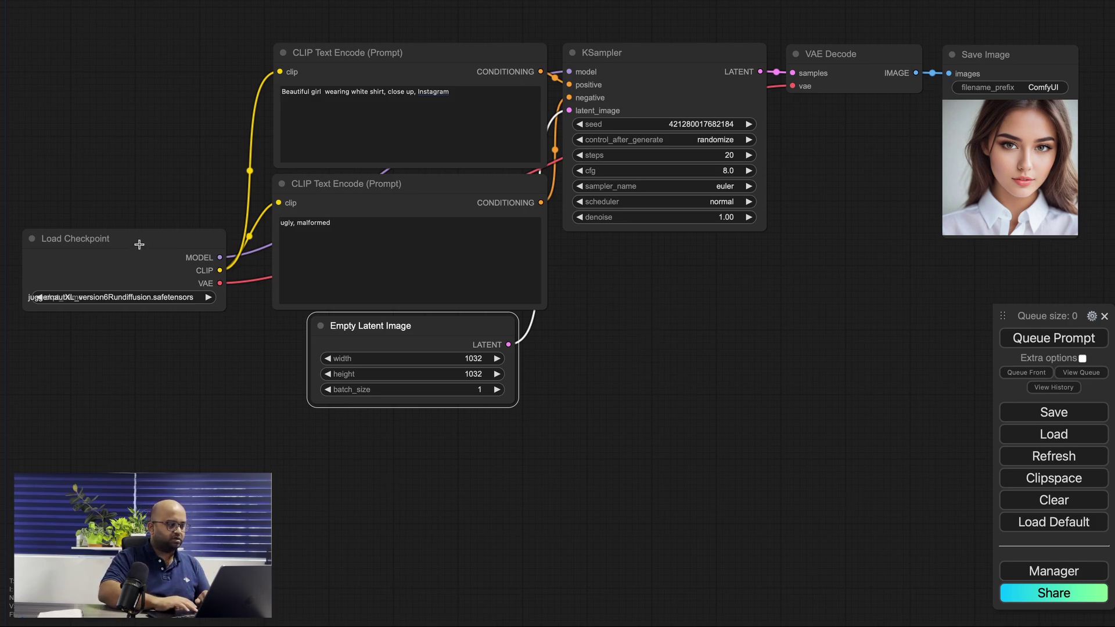
Step: Rearrange Load Checkpoint, both prompt nodes and Empty Latent Image (moved lower), then reload ComfyUI
drag(139, 243, 129, 188)
drag(375, 49, 378, 0)
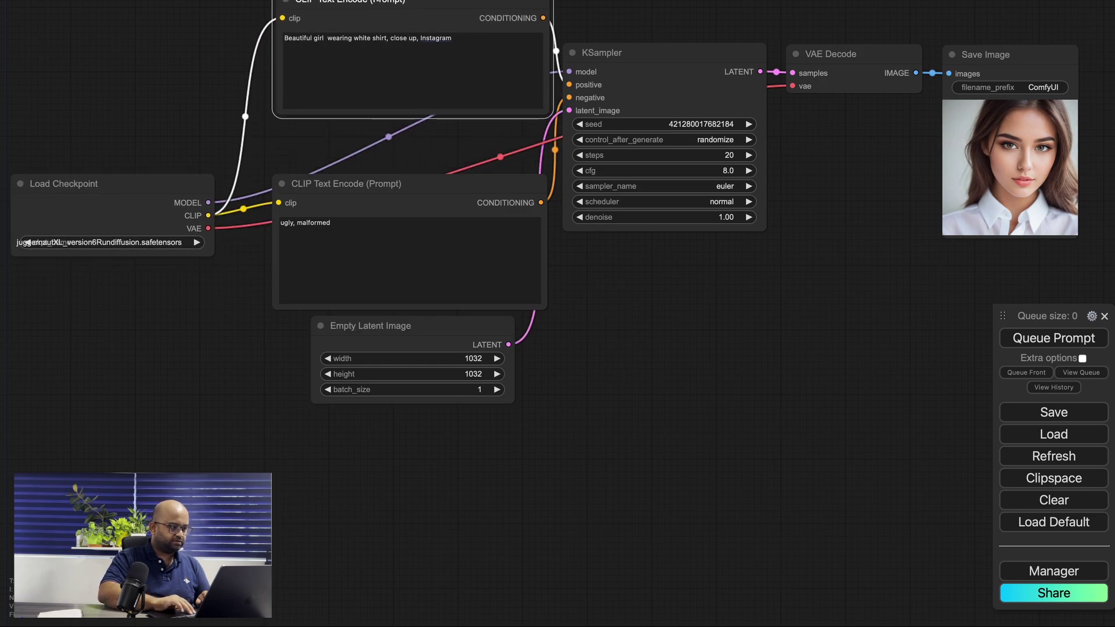
drag(392, 182, 373, 197)
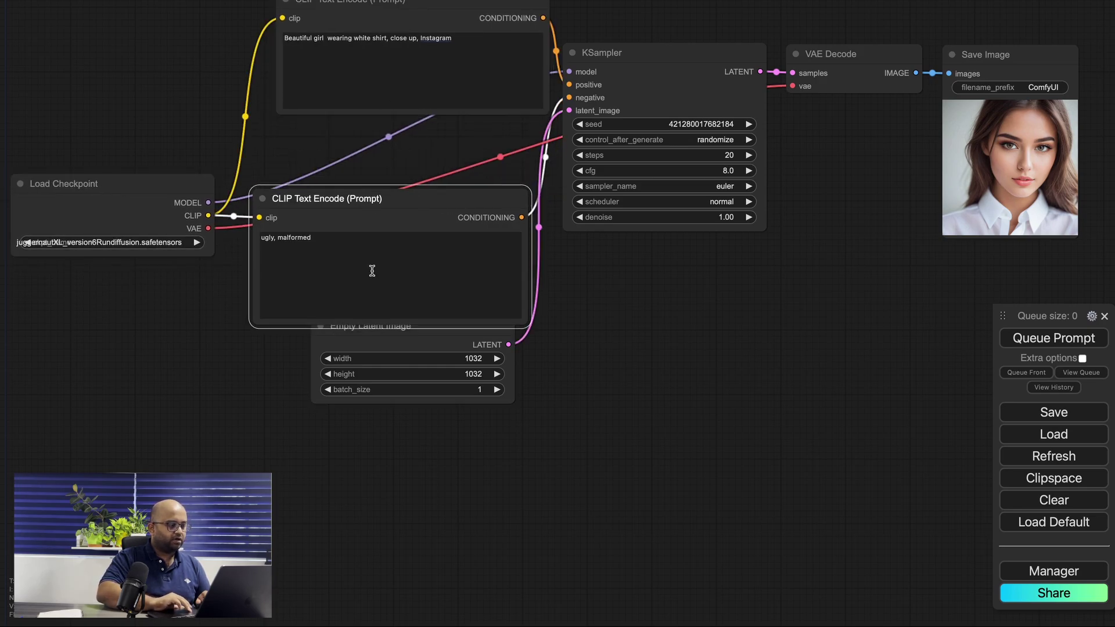
click(361, 391)
drag(375, 328, 350, 447)
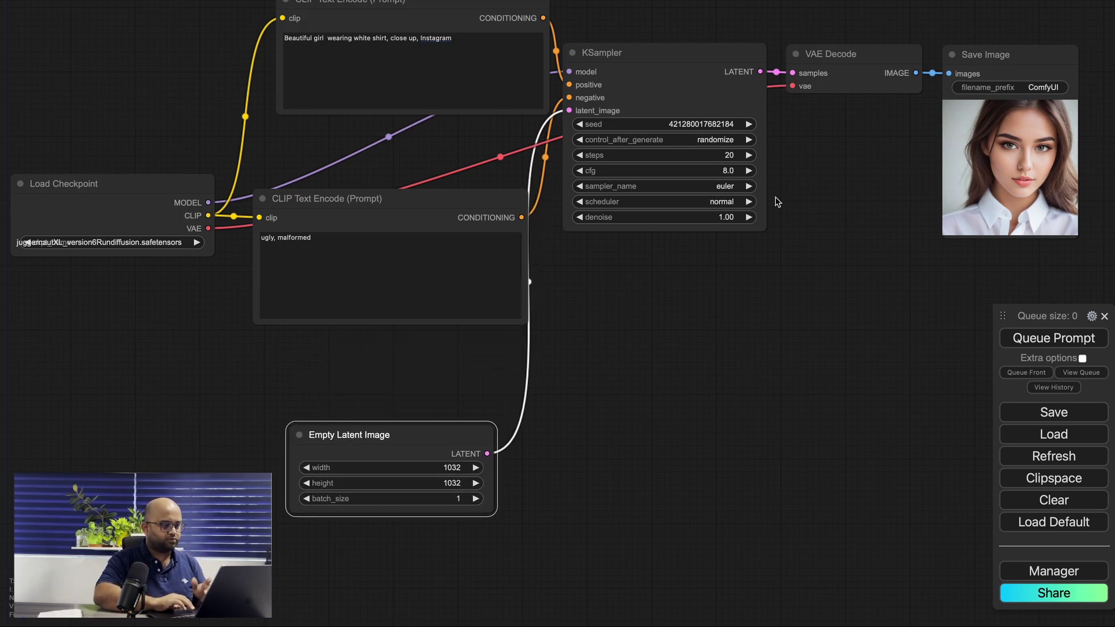
key(super+n)
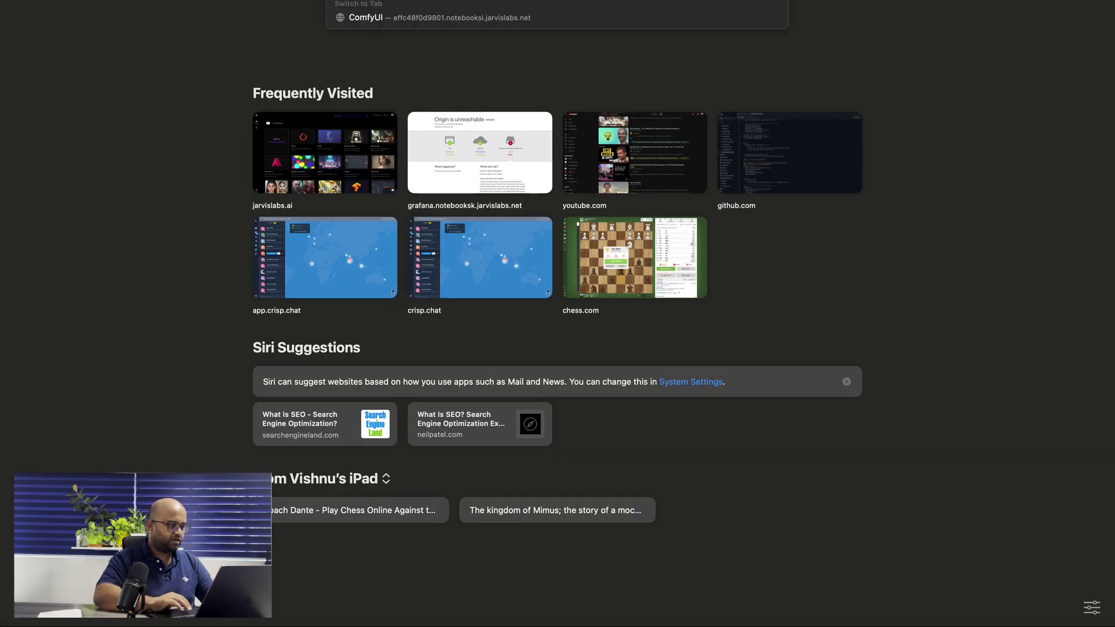
key(Return)
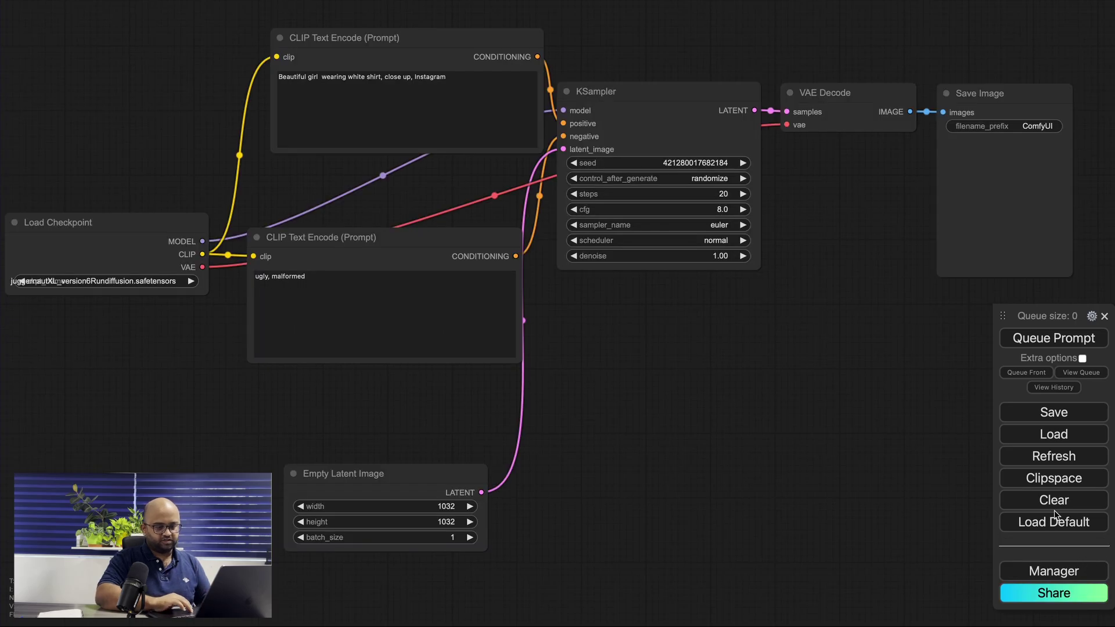
Step: Clear every node from the canvas and confirm the Clear workflow prompt
click(1054, 501)
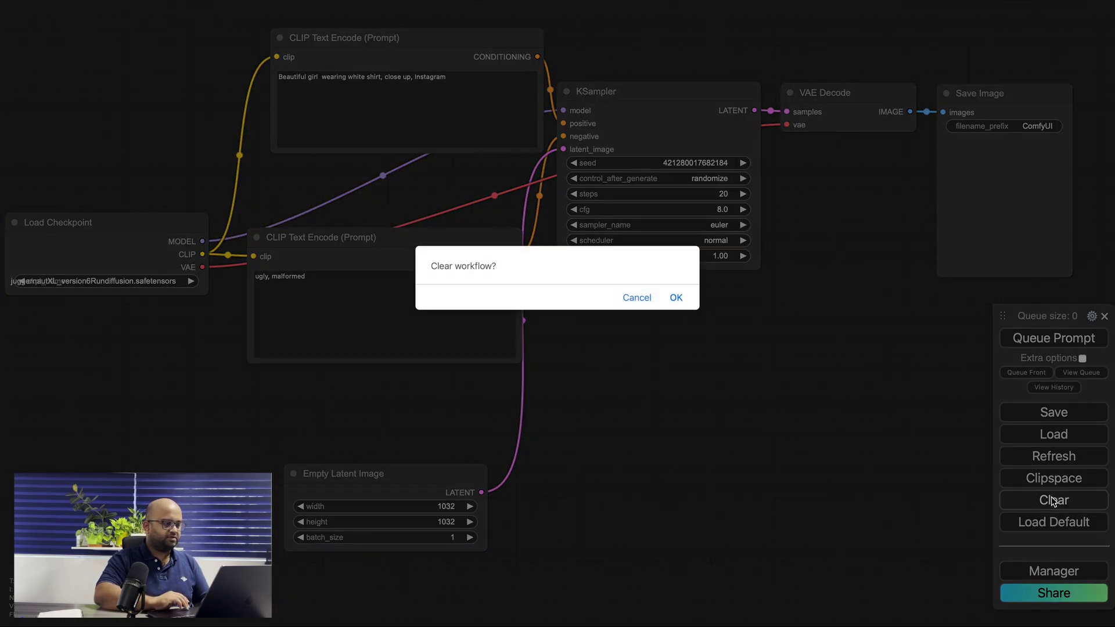
click(677, 299)
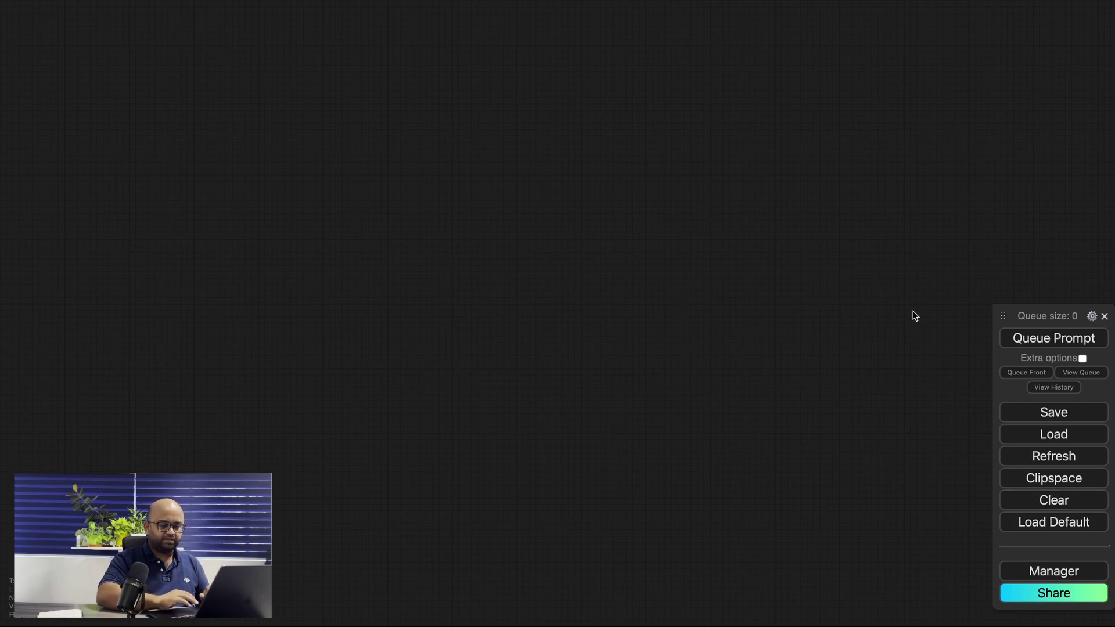
Step: Add a Load Checkpoint node by searching 'load' on the canvas and move it left
double_click(318, 282)
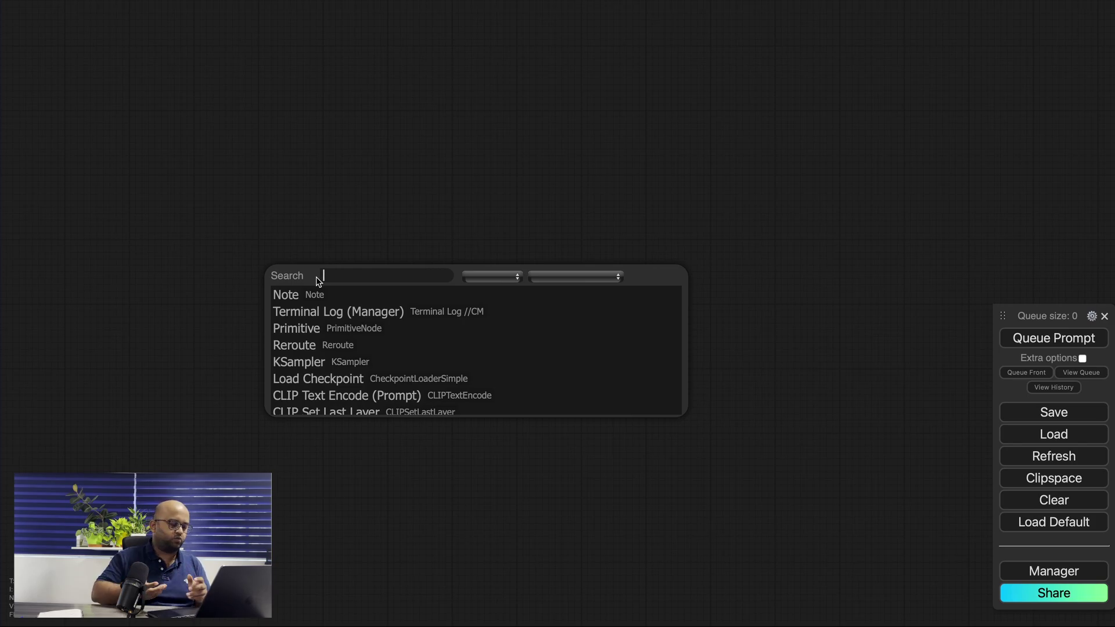
text(load)
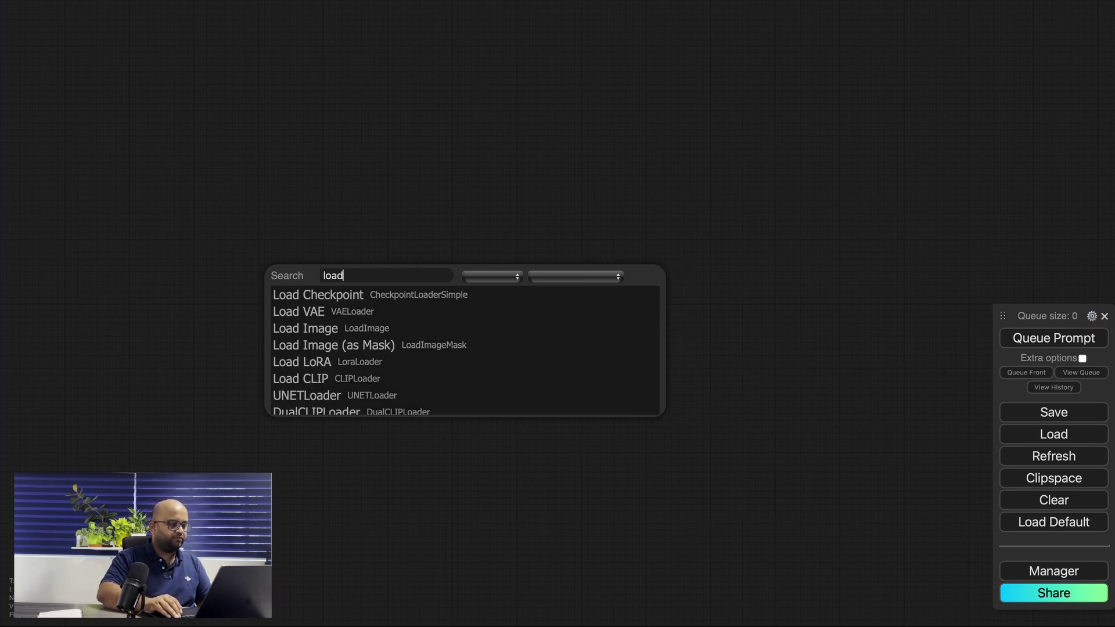
key(Down)
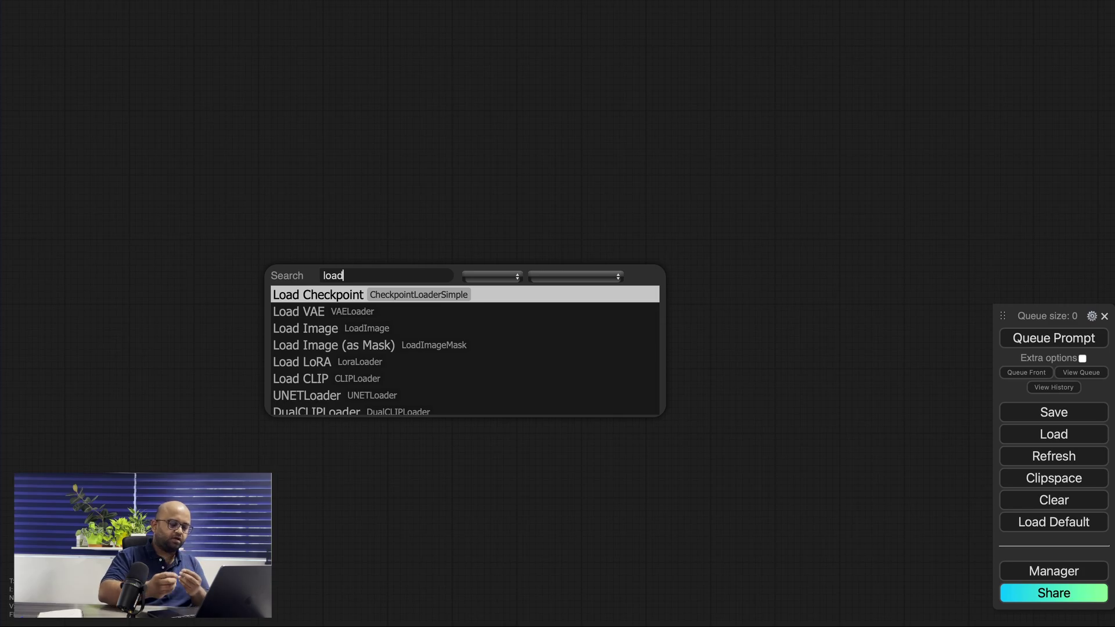
key(Return)
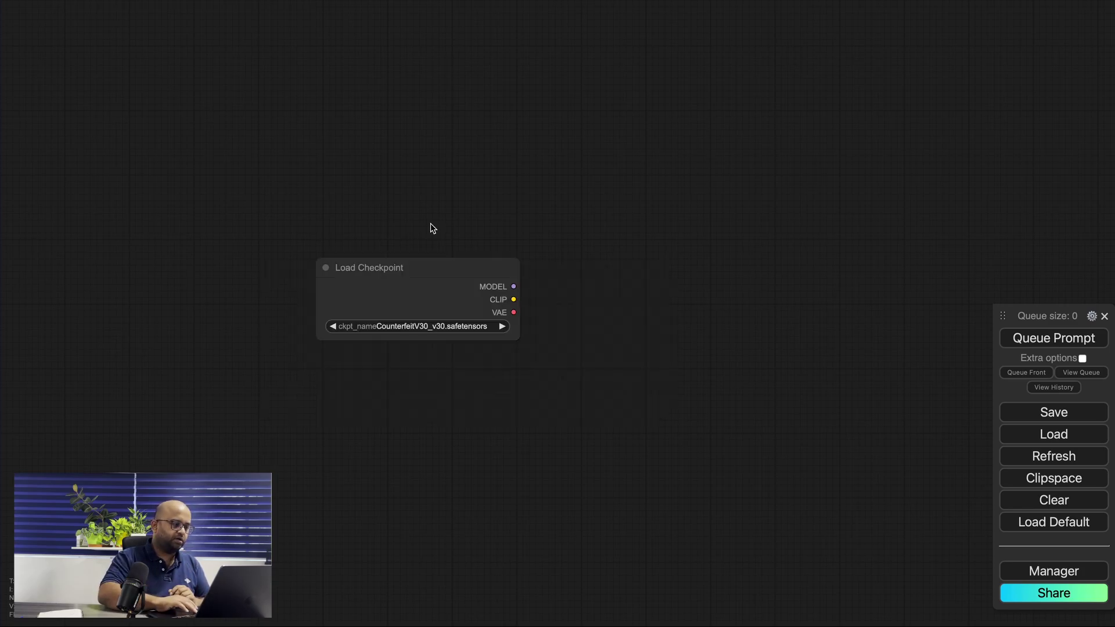
drag(413, 268, 237, 225)
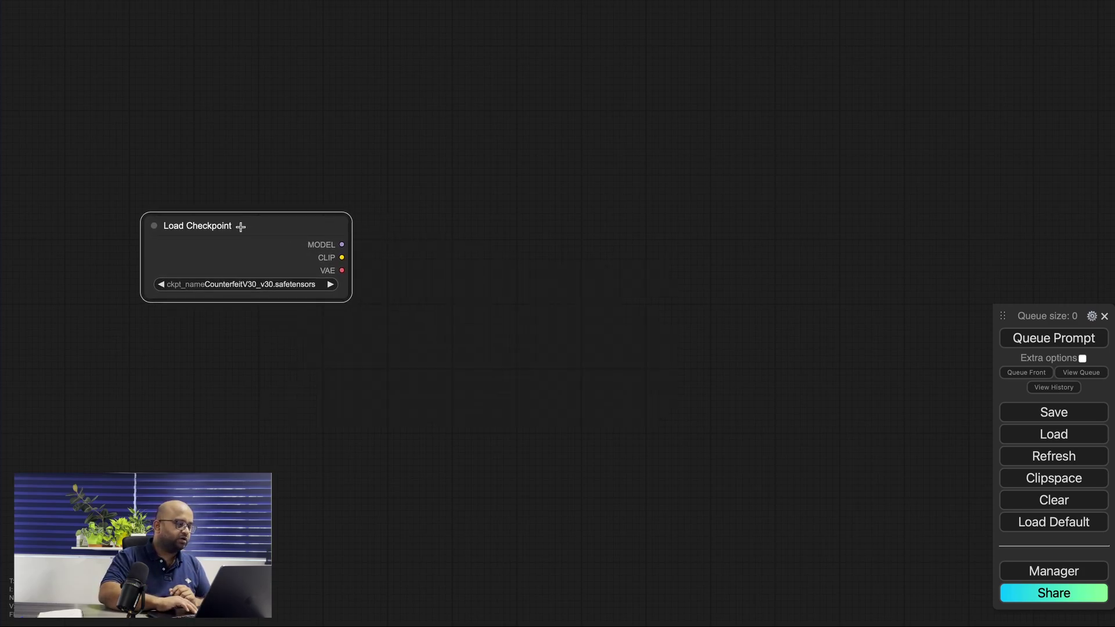
Step: Set its ckpt_name to juggernautXL_version6Rundiffusion.safetensors
click(251, 285)
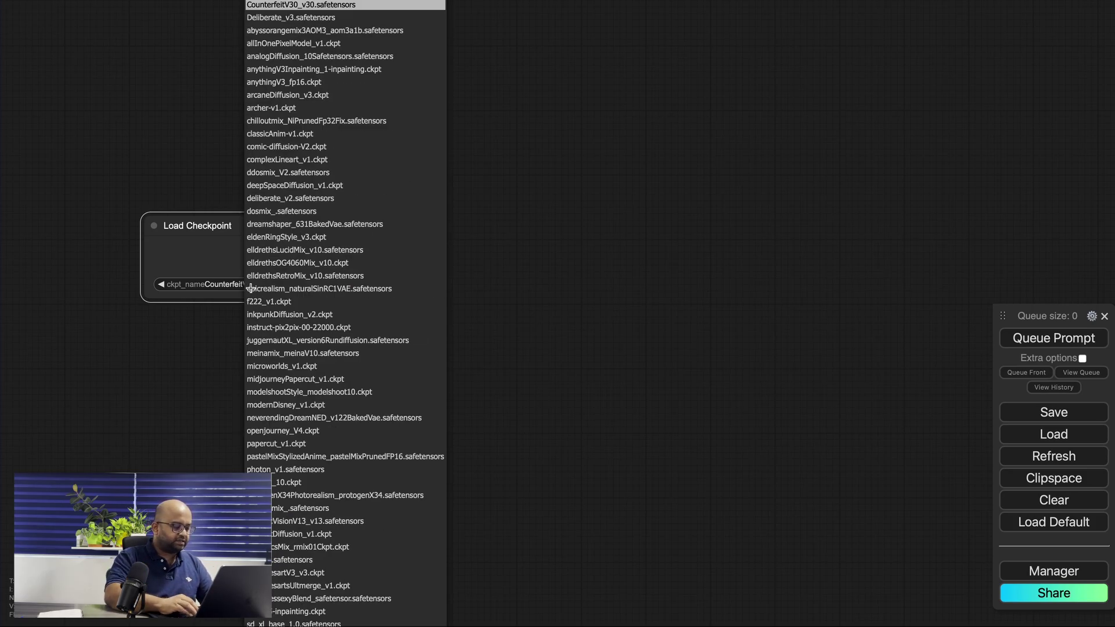
text(c)
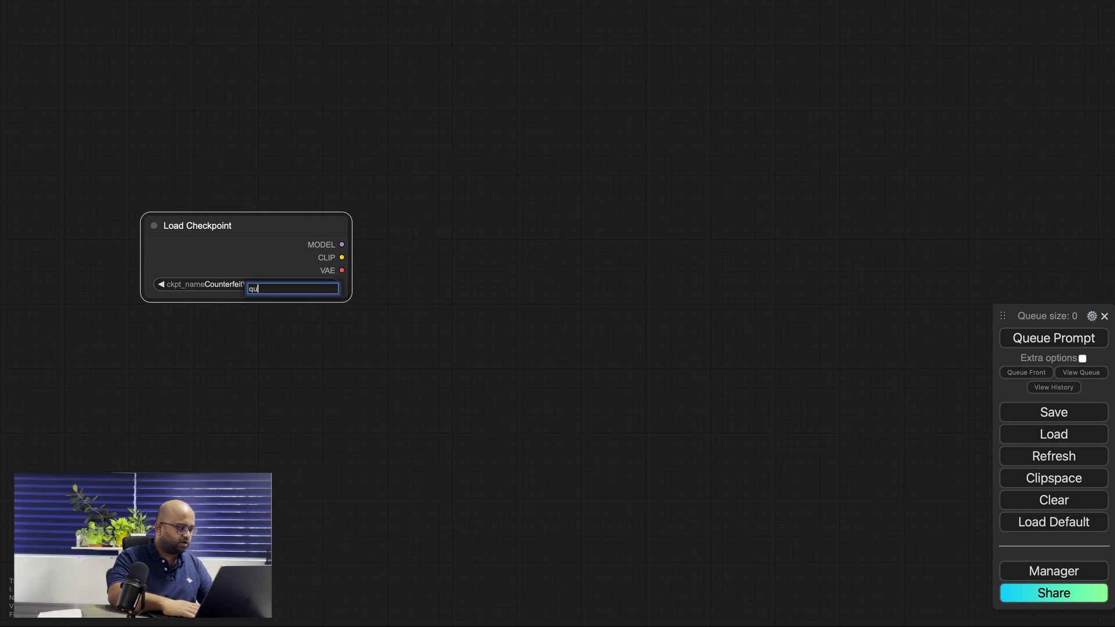
key(Escape)
text(ju)
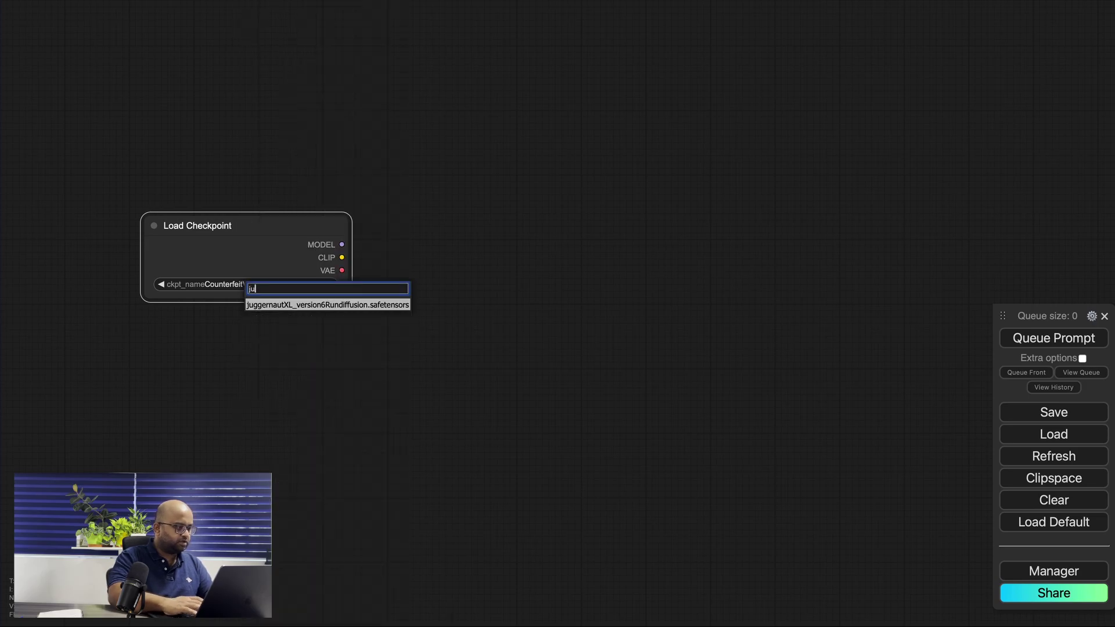
key(Return)
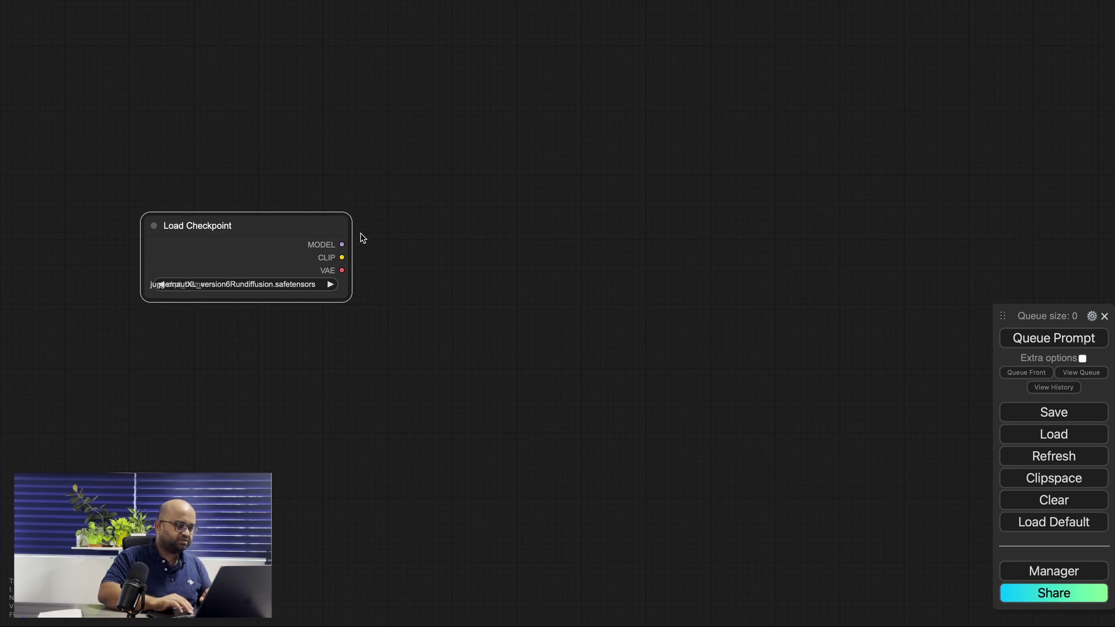
Step: Wire a CLIP Text Encode from the CLIP output with 'Photo of a beautiful girl, closeup, Instagram'
drag(341, 257, 458, 219)
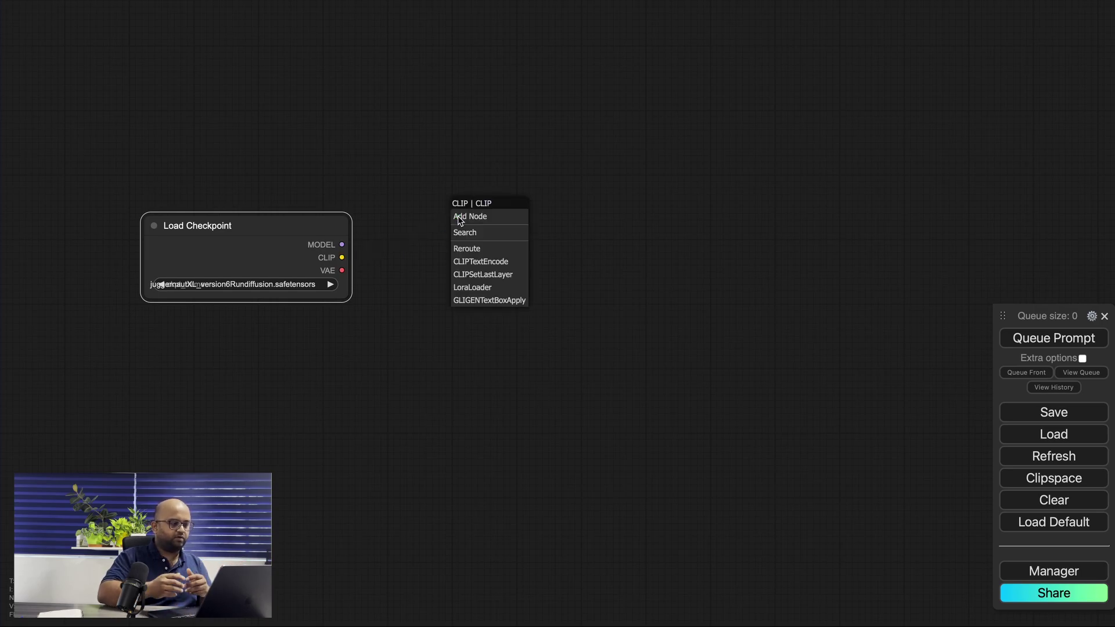
click(517, 262)
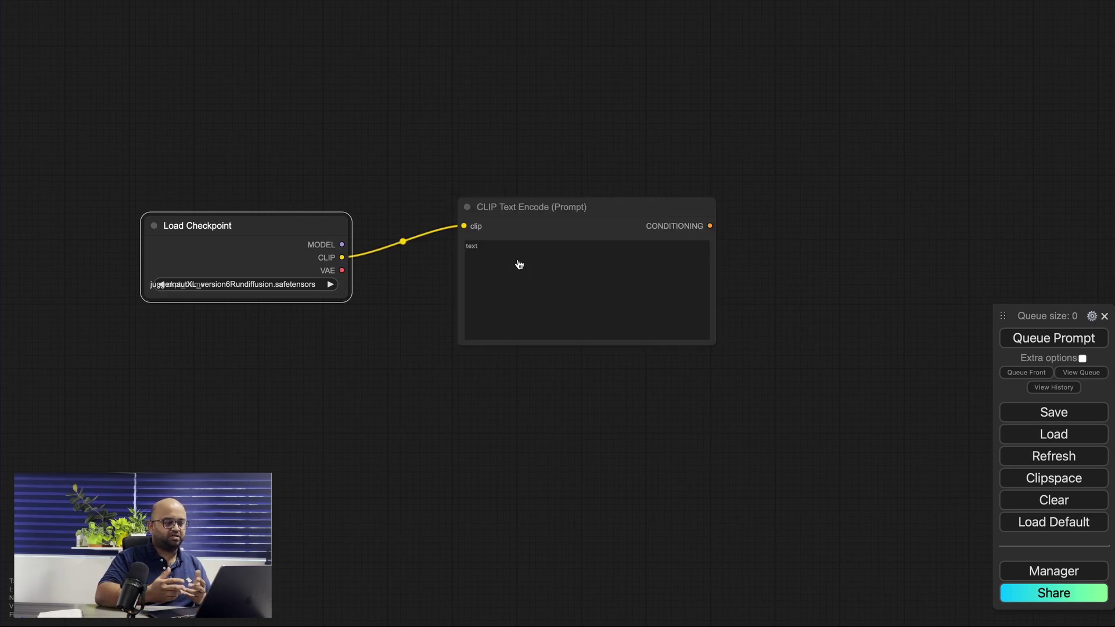
drag(305, 216, 256, 236)
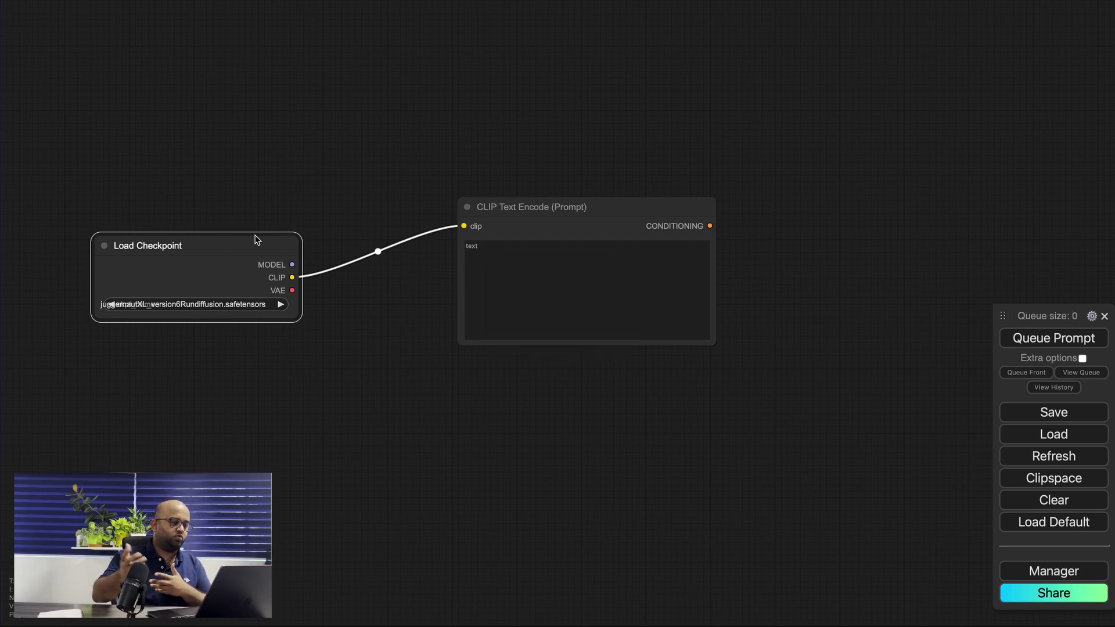
click(523, 267)
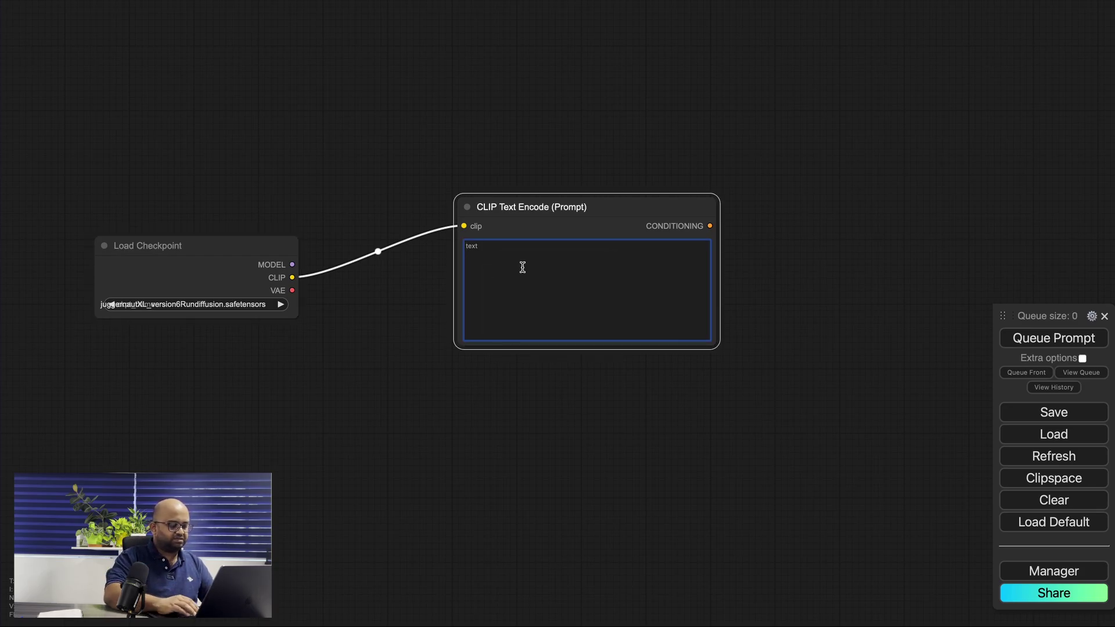
text(Photo of a beautiful)
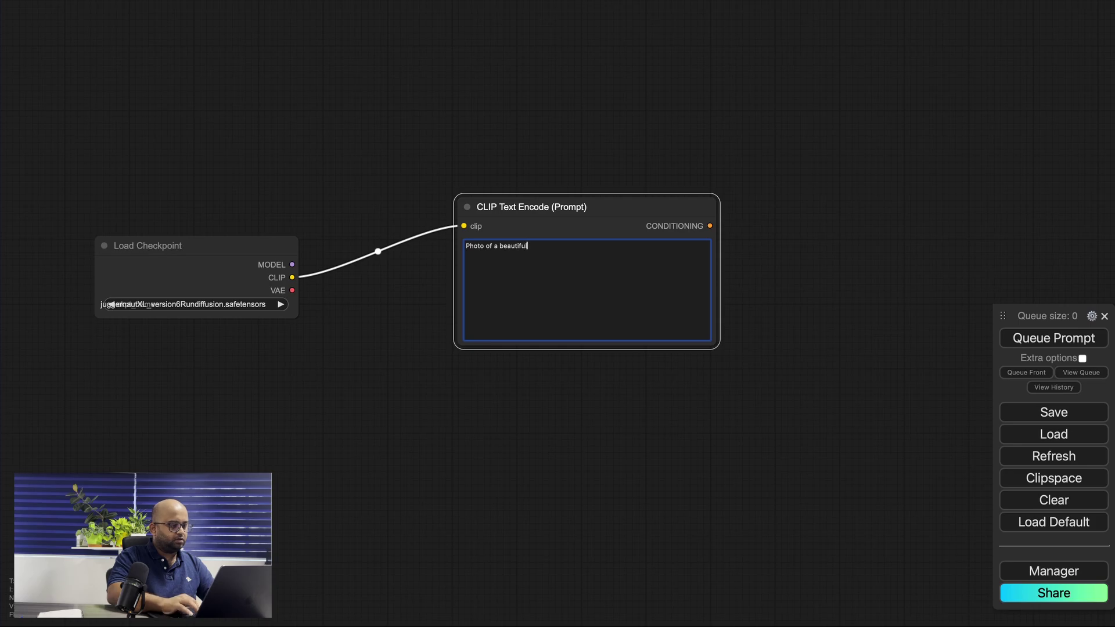
text( girl,)
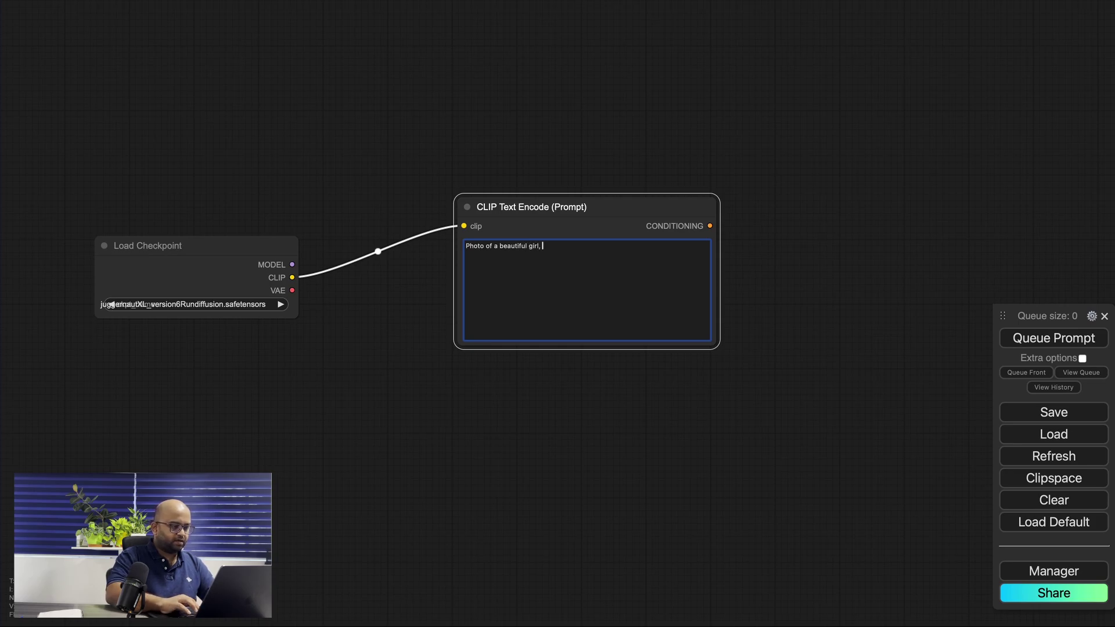
text( clos)
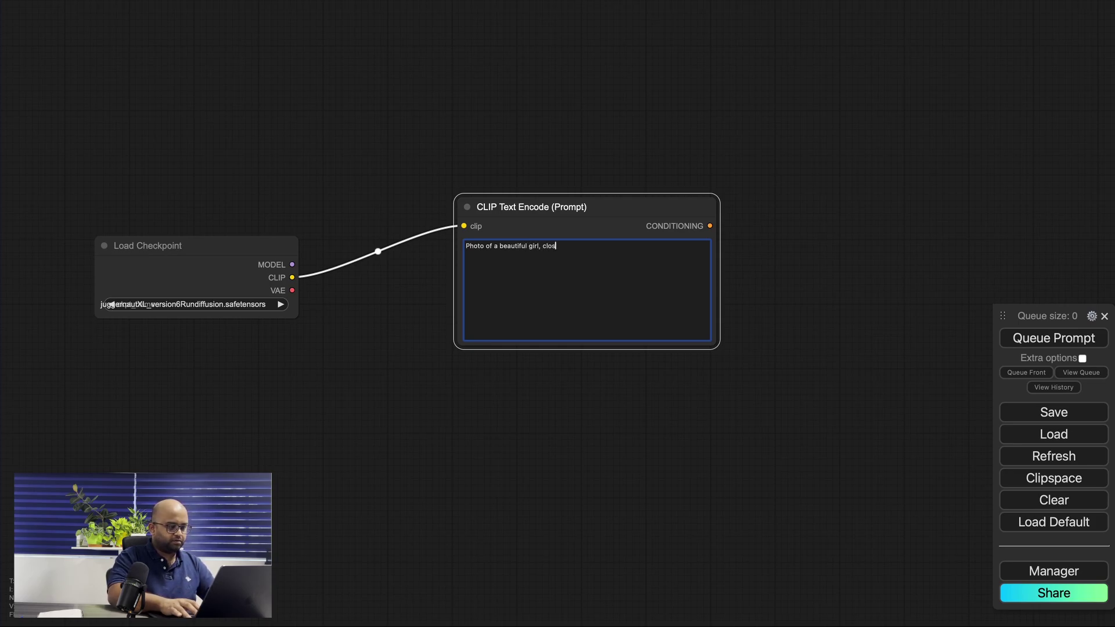
text(eup, In)
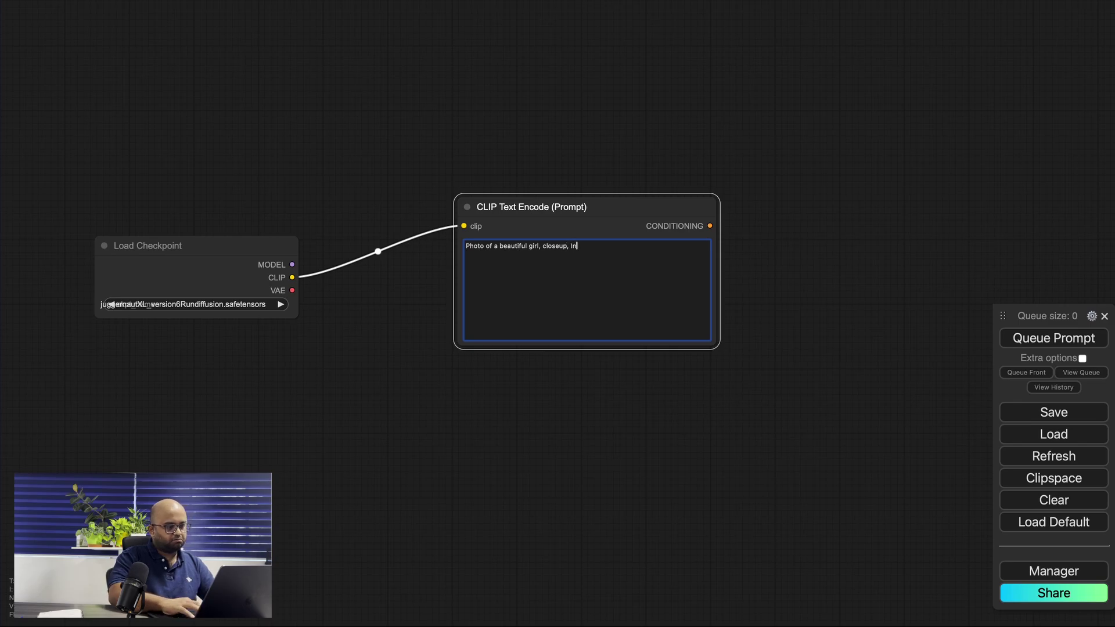
text(stagram)
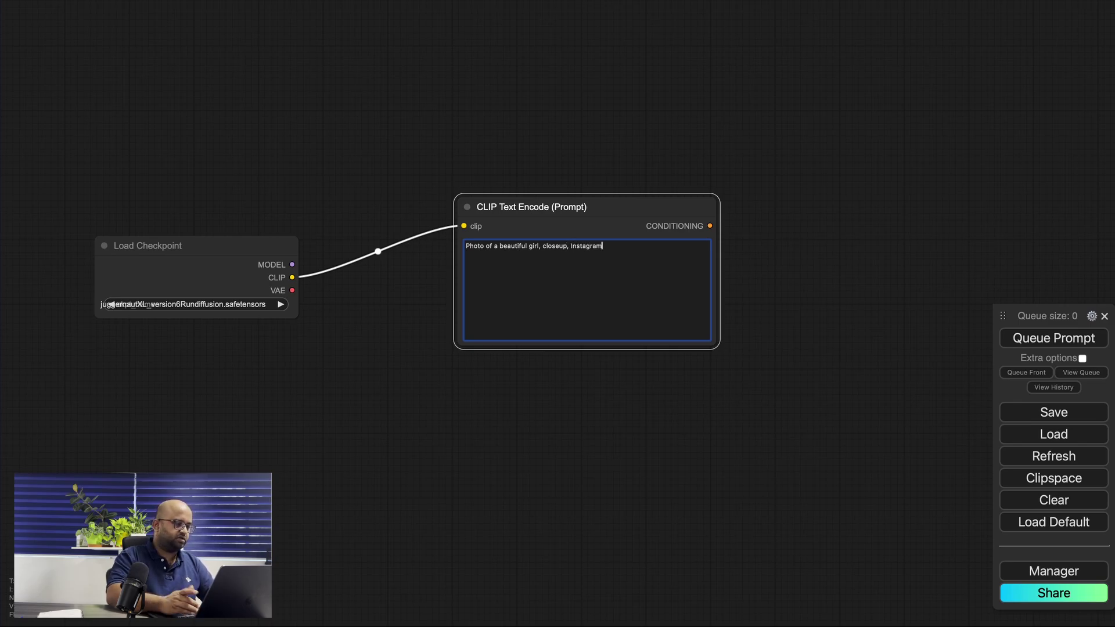
drag(539, 196, 490, 92)
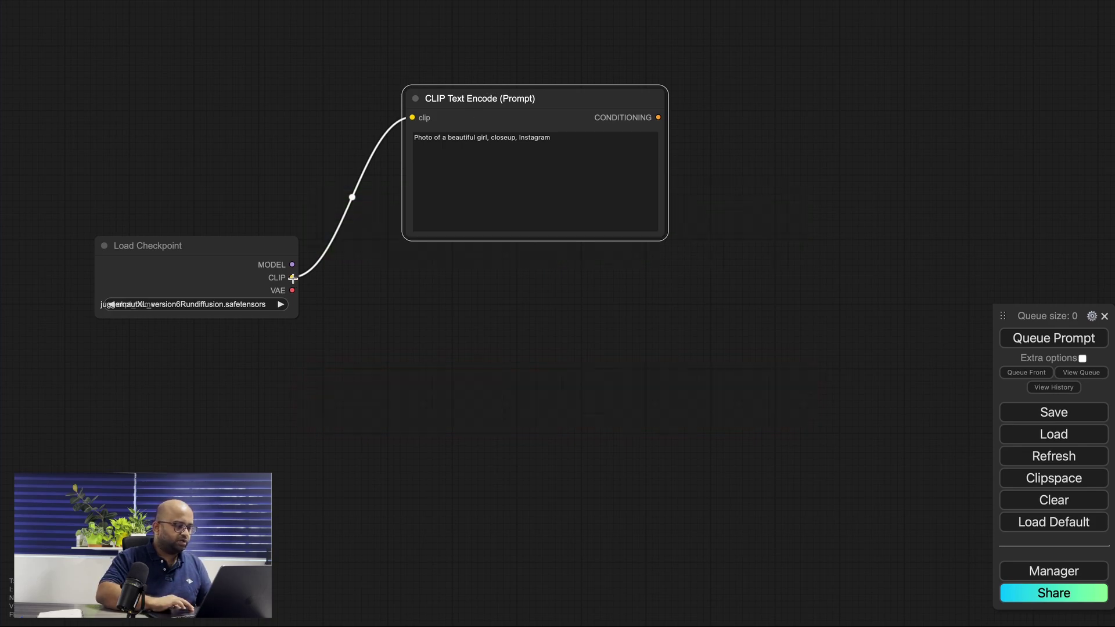
Step: Add a second CLIP Text Encode from CLIP with 'ugly, malform', then pull a link from MODEL
drag(292, 278, 406, 367)
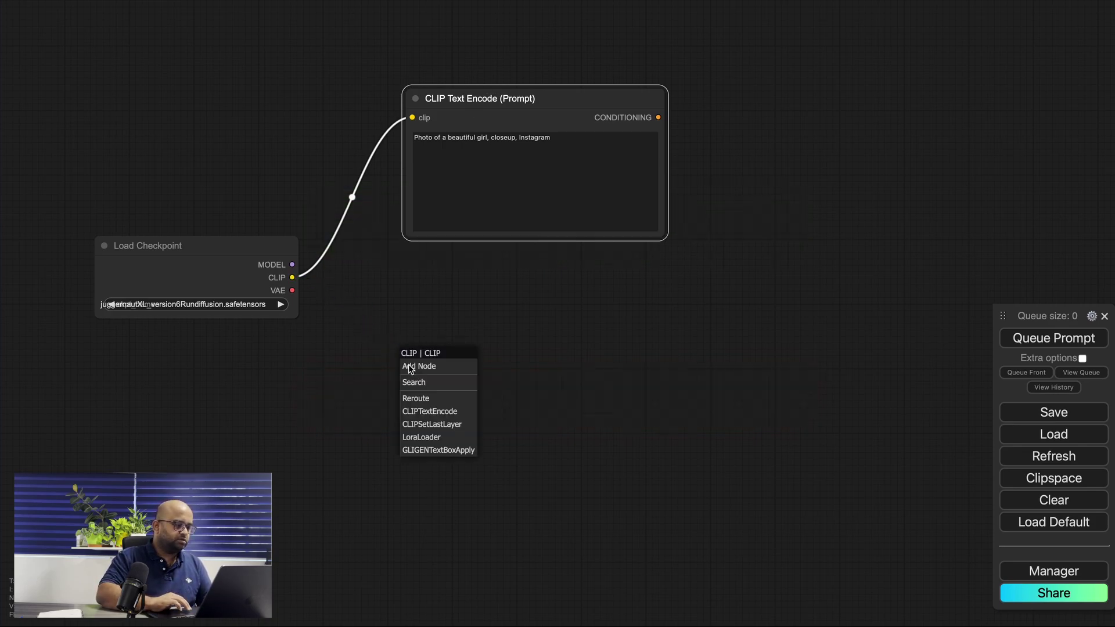
click(449, 411)
click(471, 417)
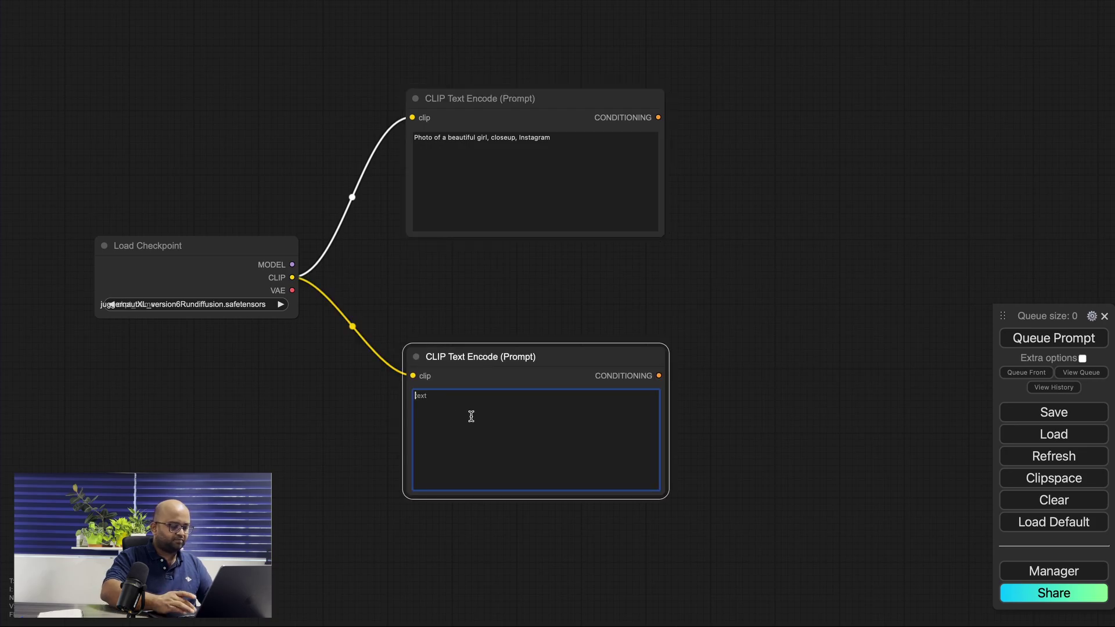
text(ugly,)
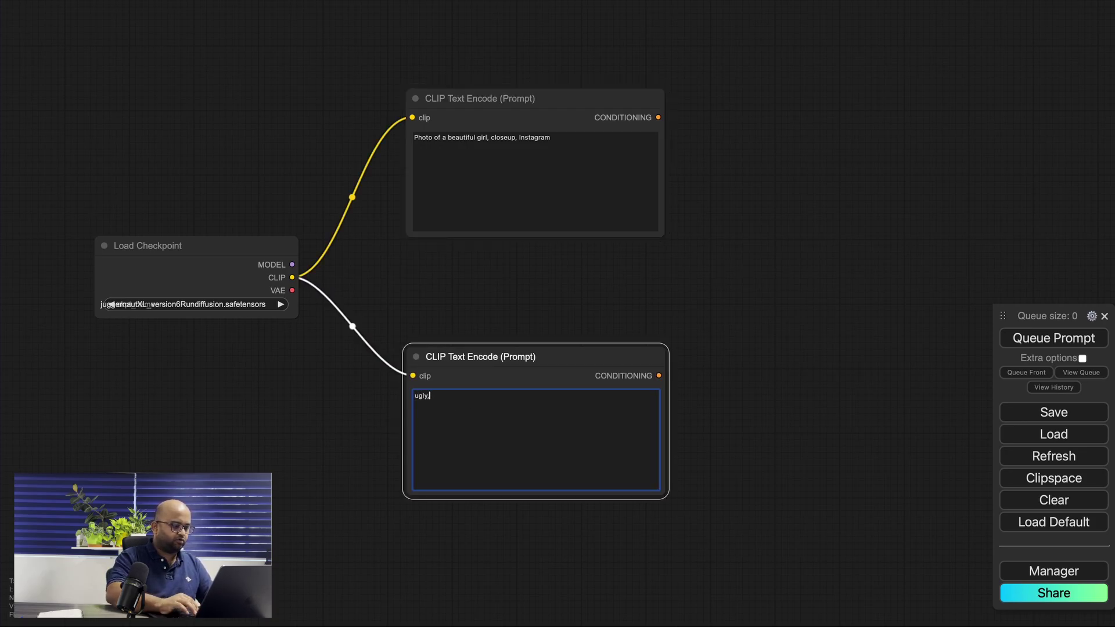
text( ma)
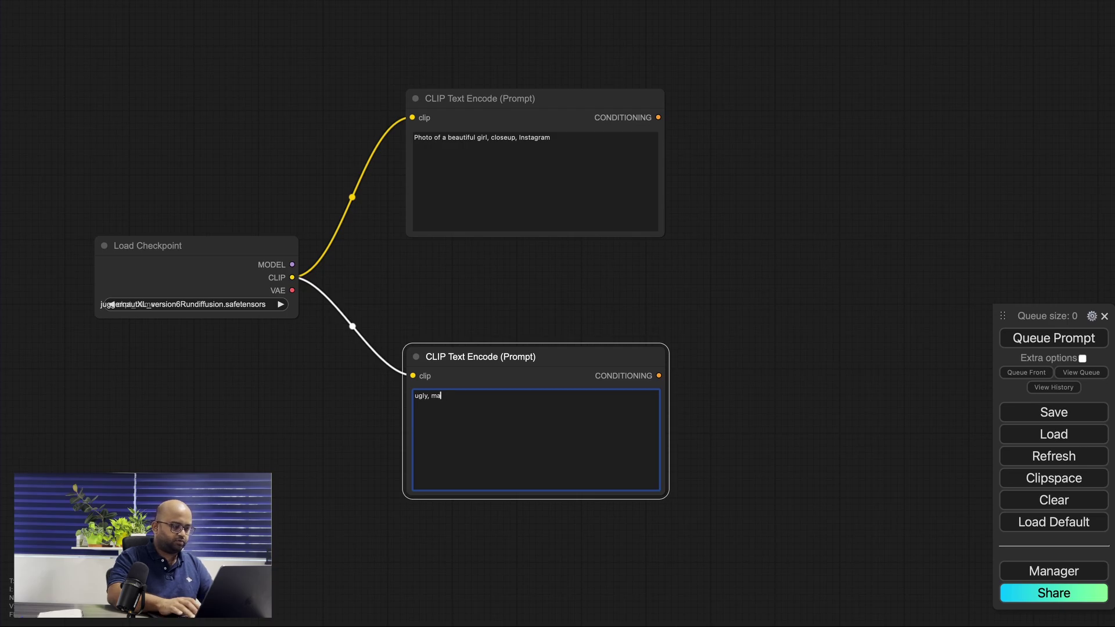
text(lformed)
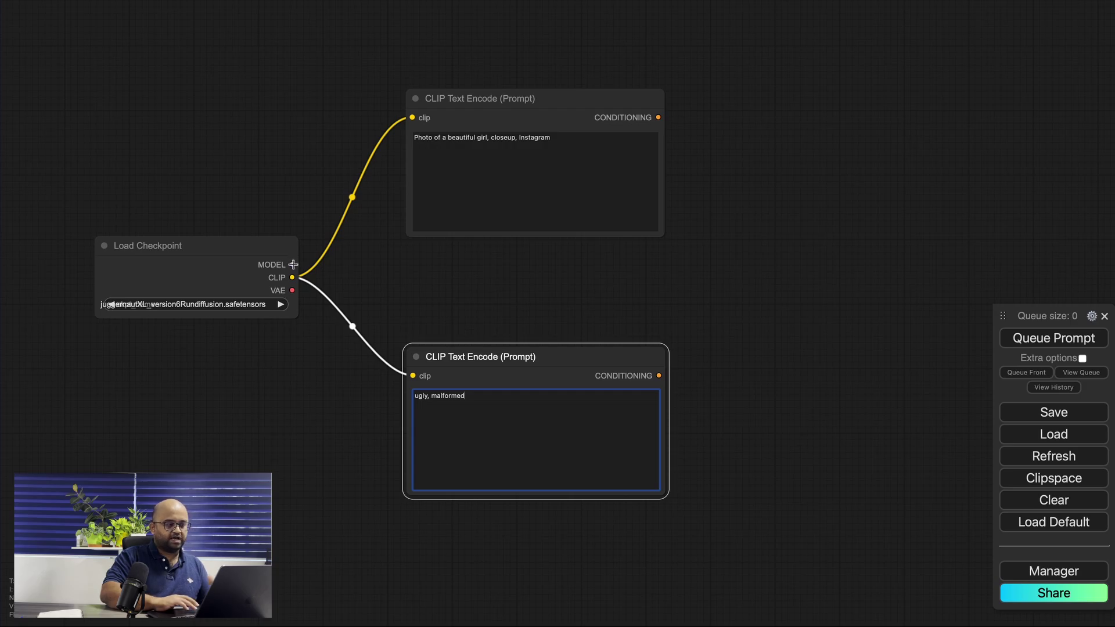
drag(293, 264, 802, 173)
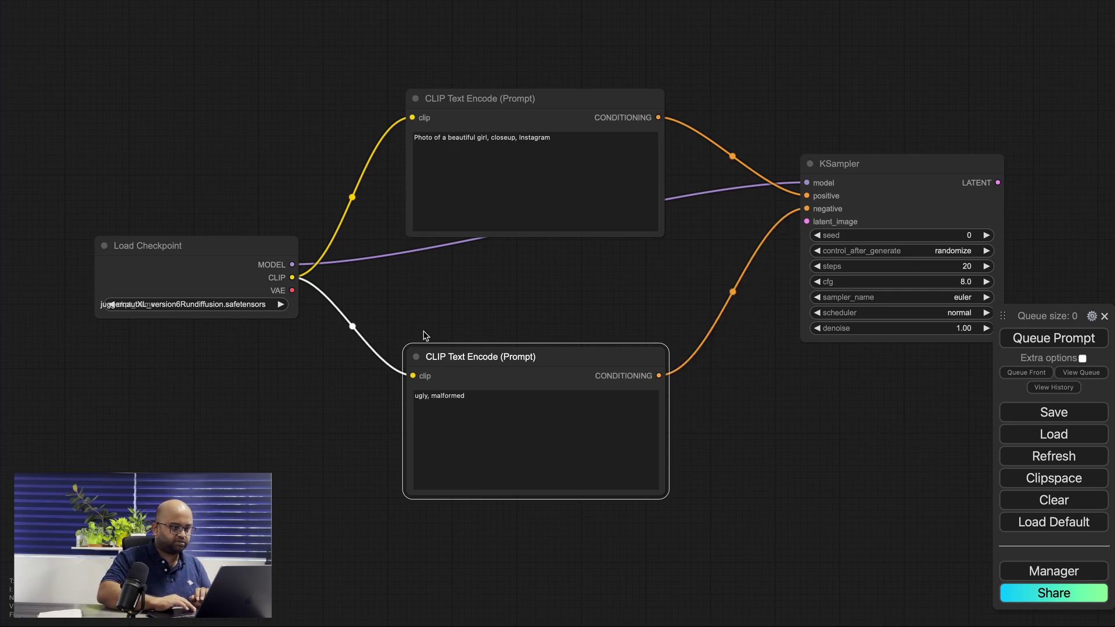
Step: Pull a link from the checkpoint's VAE output to bring up VAE node suggestions
drag(294, 290, 332, 316)
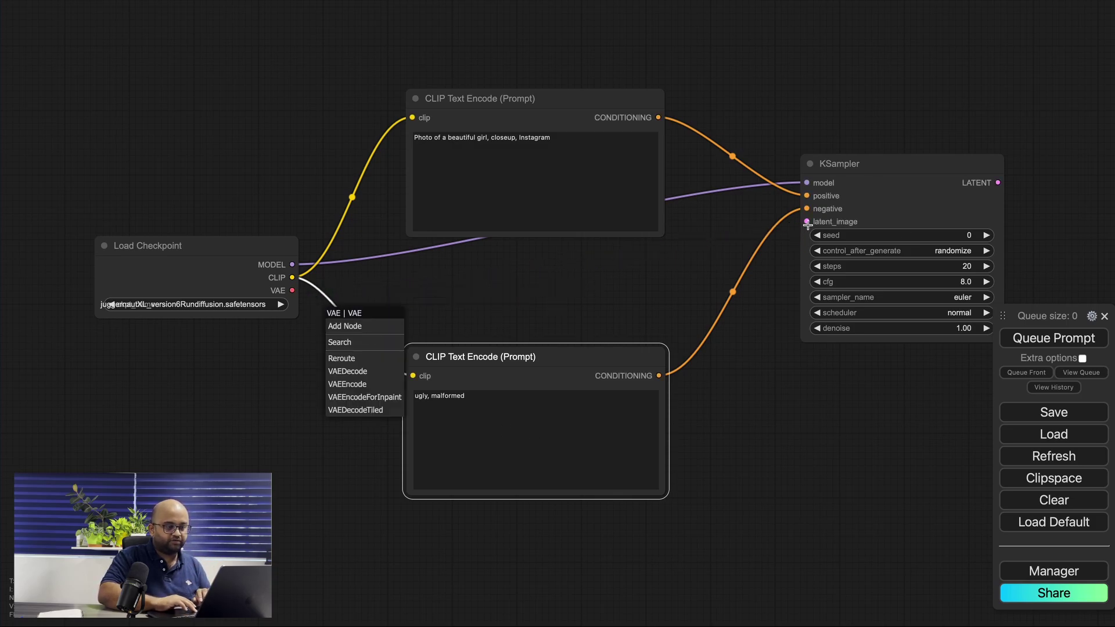
Step: Attach an Empty Latent Image to KSampler's latent_image, under the negative prompt, at 1024×1024
drag(807, 221, 656, 596)
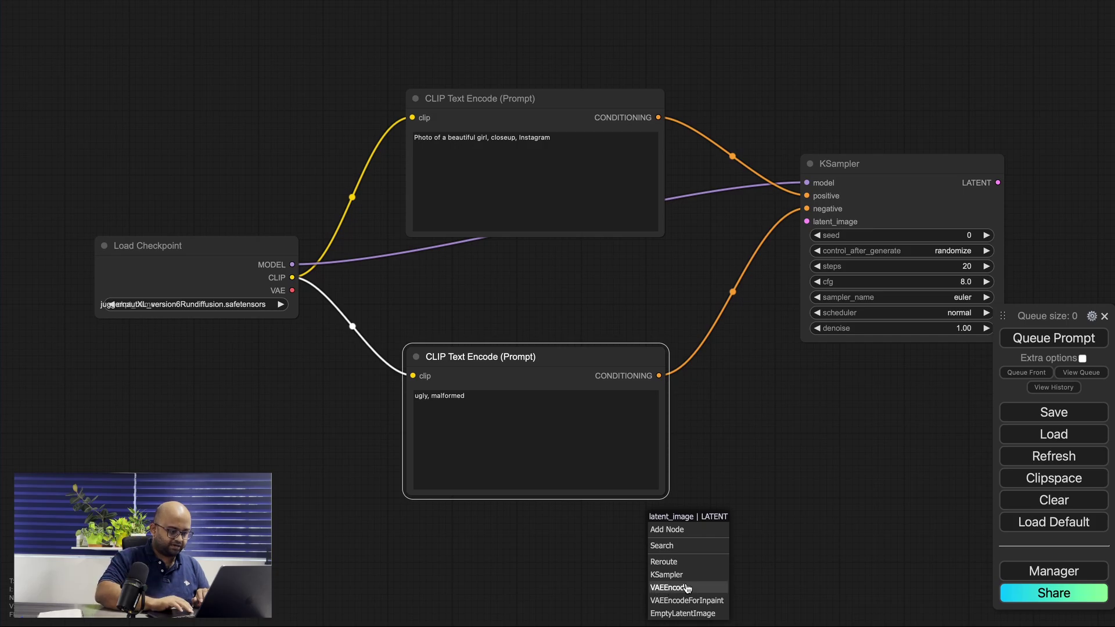
click(709, 613)
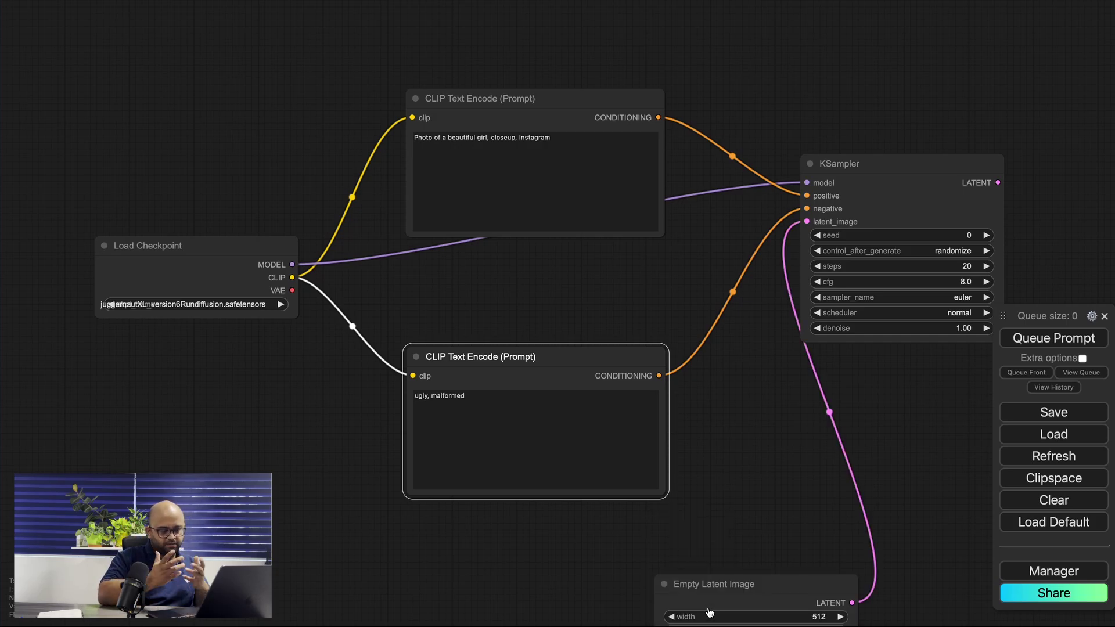
drag(695, 586, 454, 534)
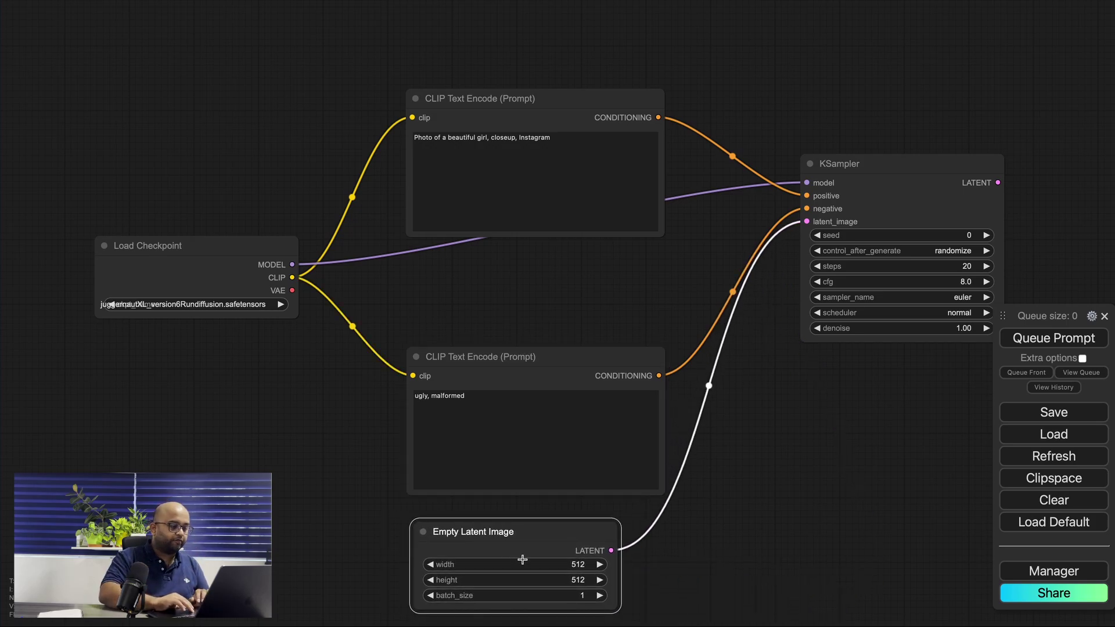
double_click(577, 563)
double_click(640, 560)
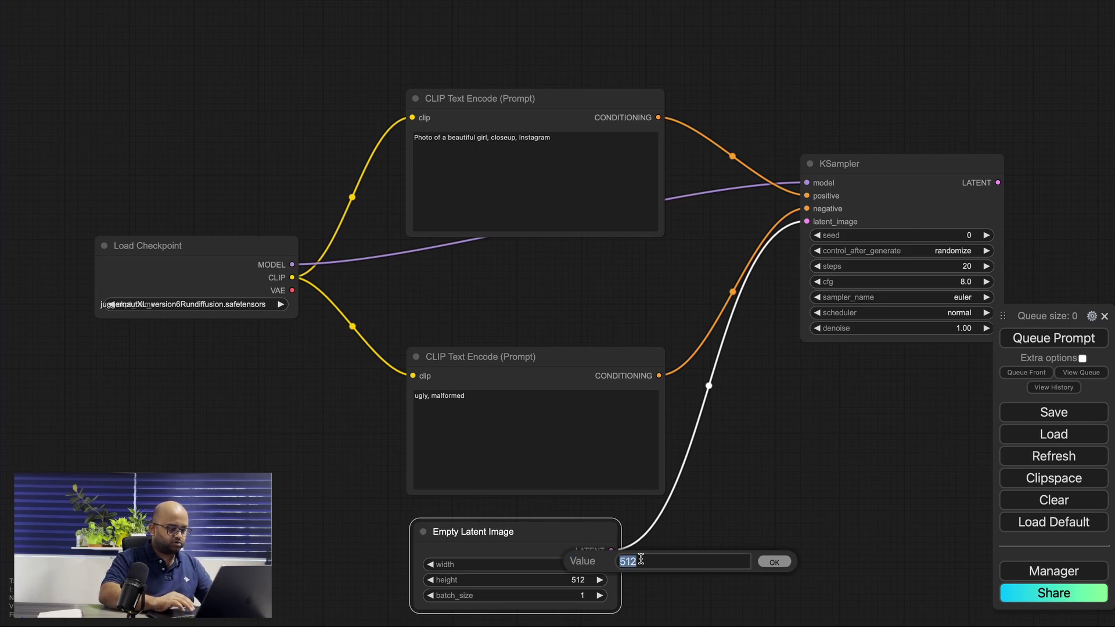
text(1024)
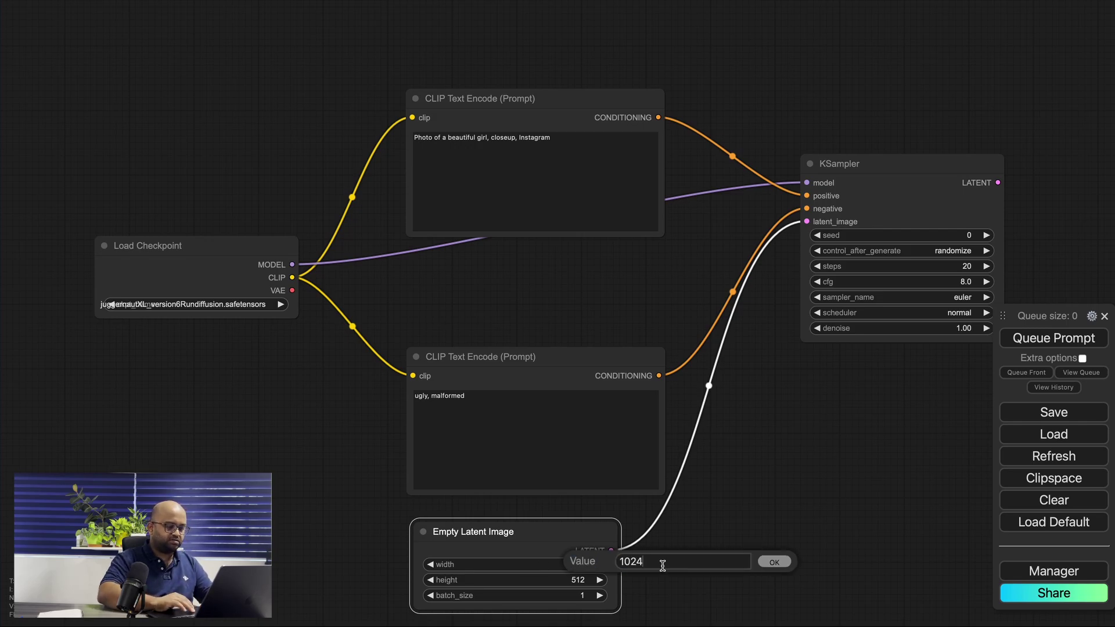
key(Return)
double_click(584, 580)
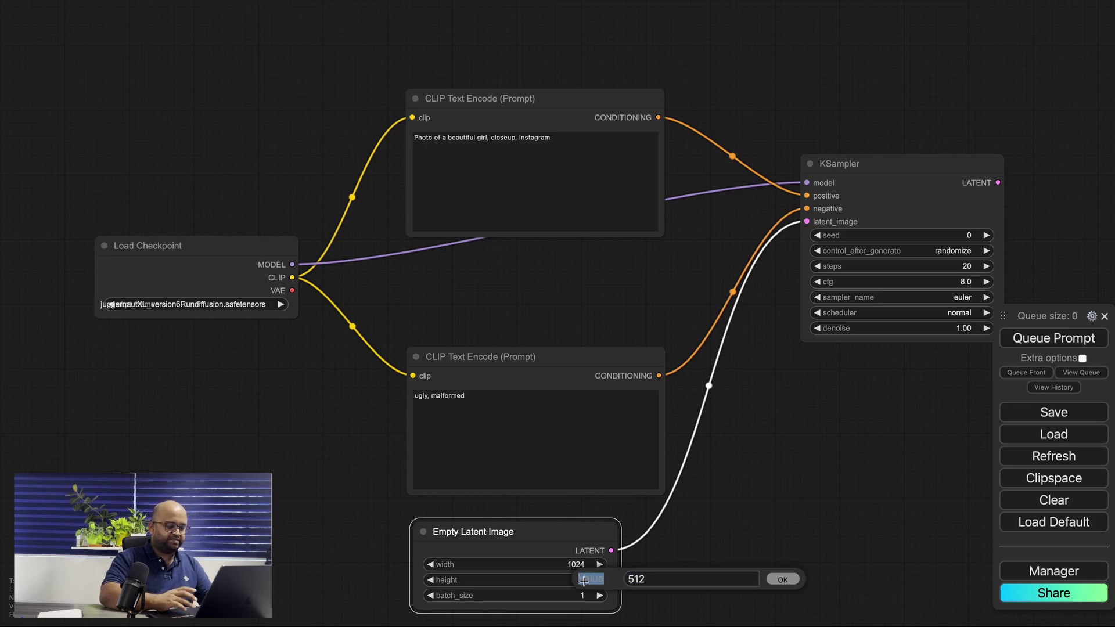
double_click(639, 576)
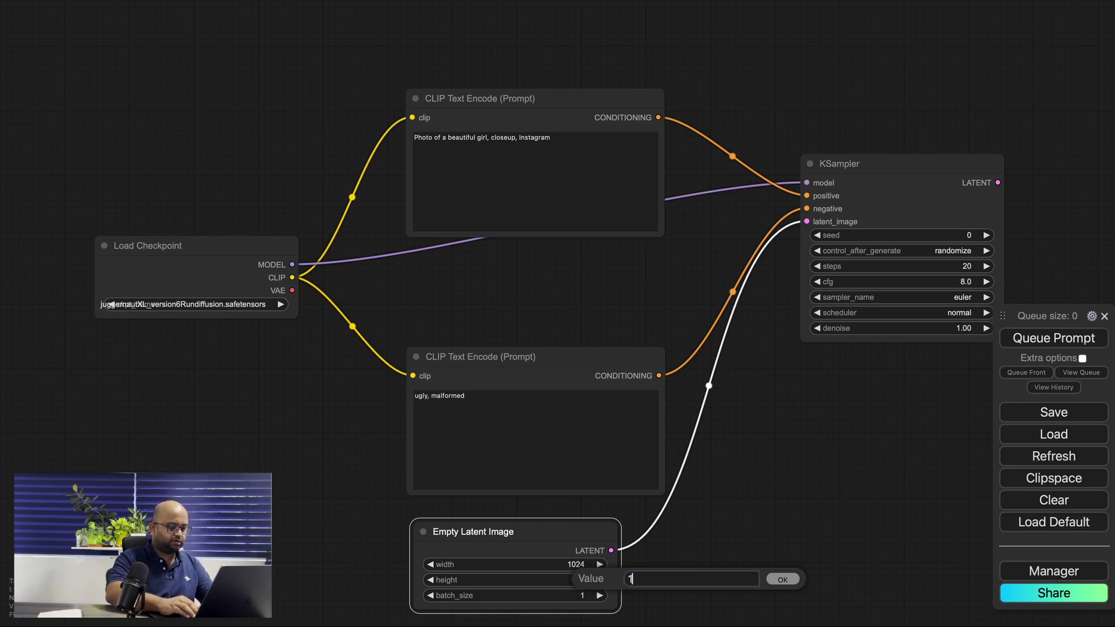
key(Return)
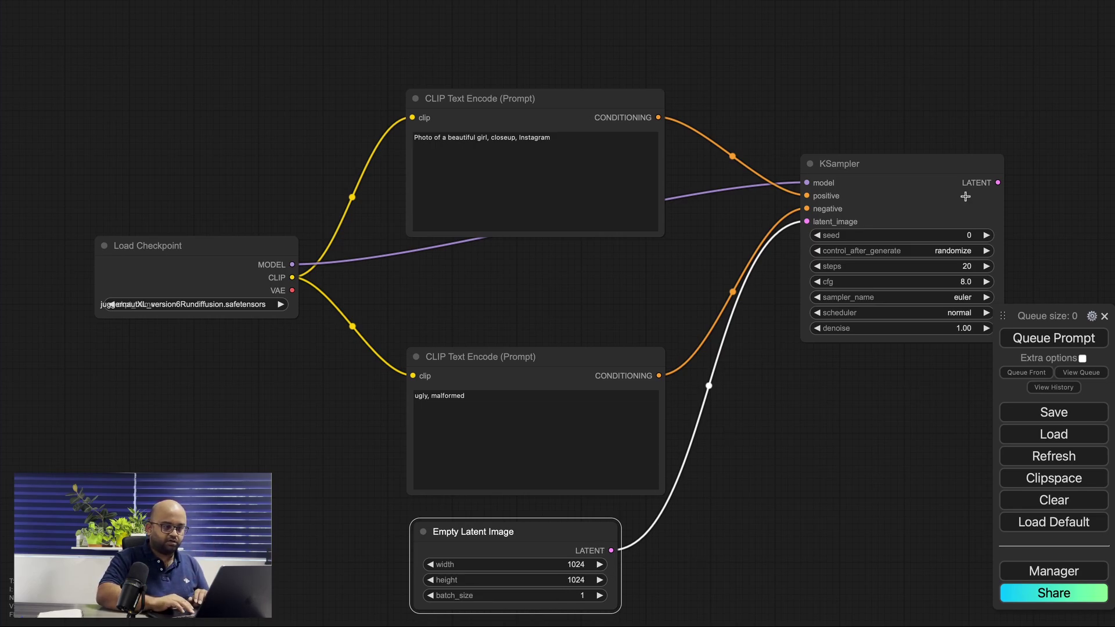
Step: Add a VAE Decode from KSampler's LATENT beside the sampler, with vae from the checkpoint
drag(998, 183, 1045, 165)
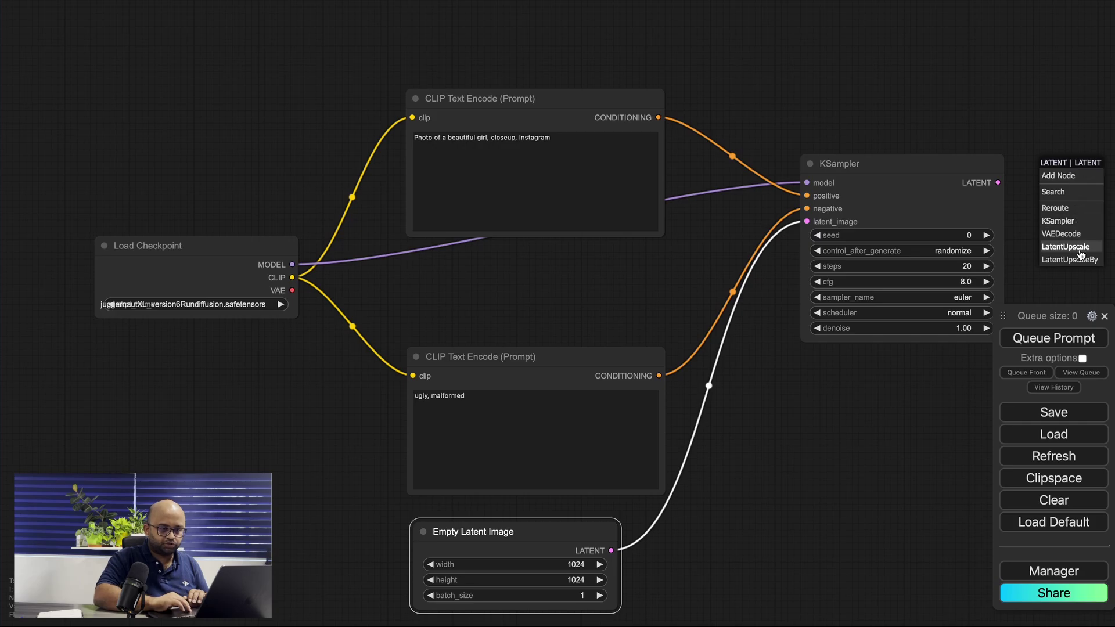
click(1073, 234)
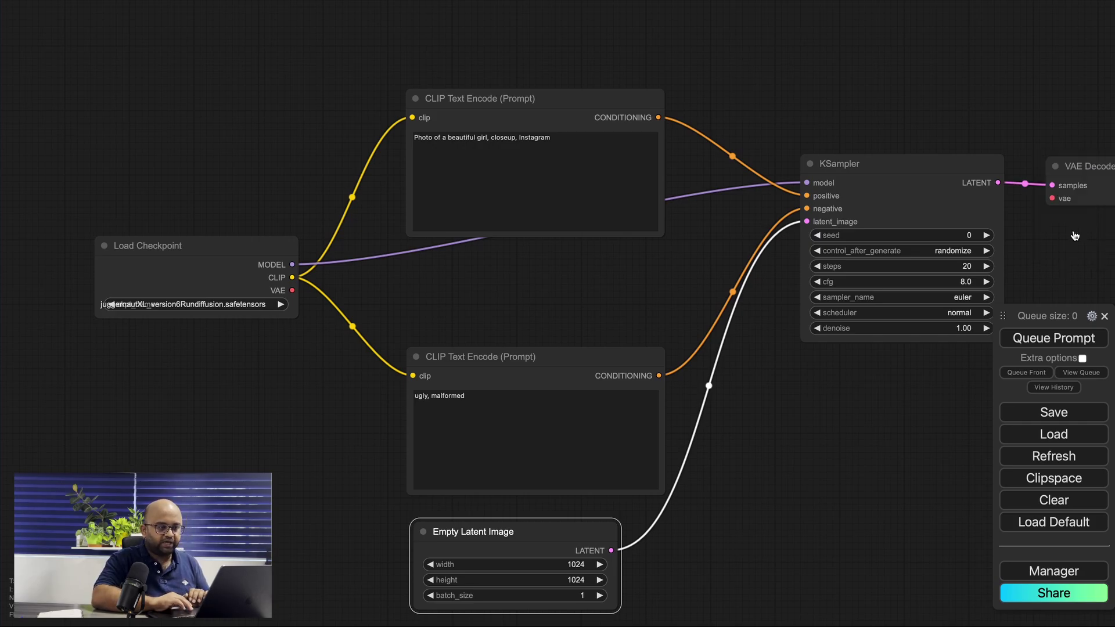
drag(874, 163, 791, 150)
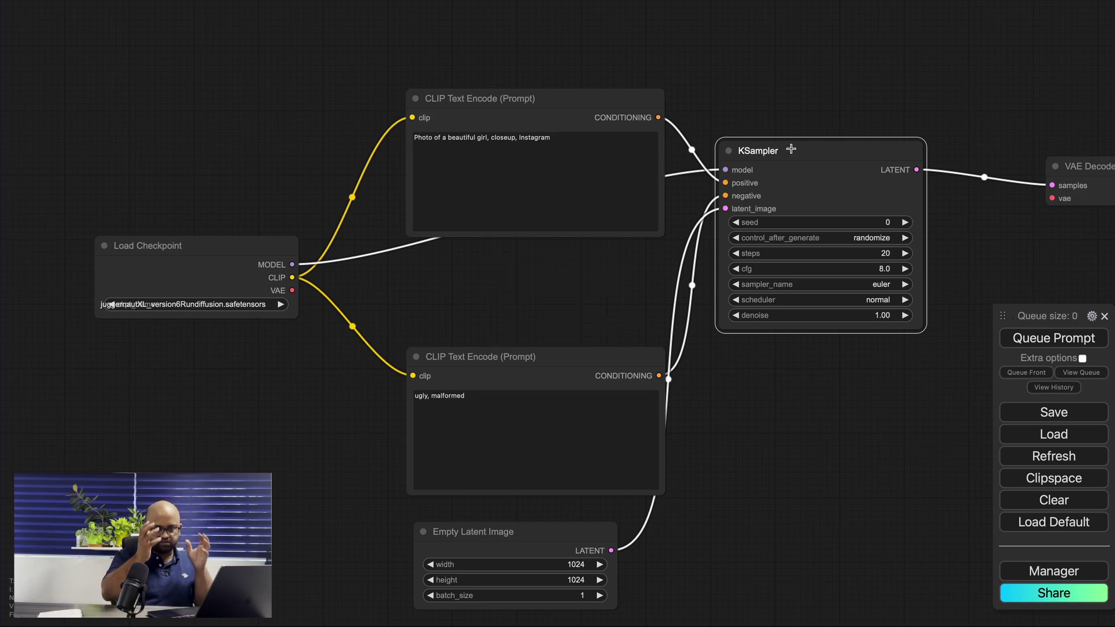
drag(1082, 166, 1001, 167)
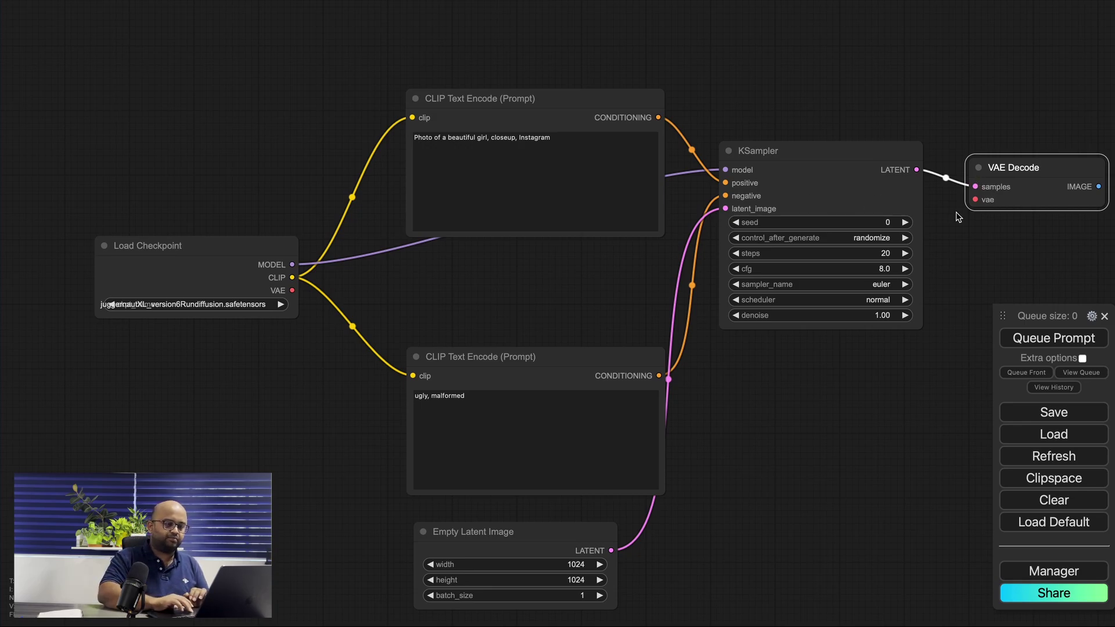
drag(973, 200, 291, 292)
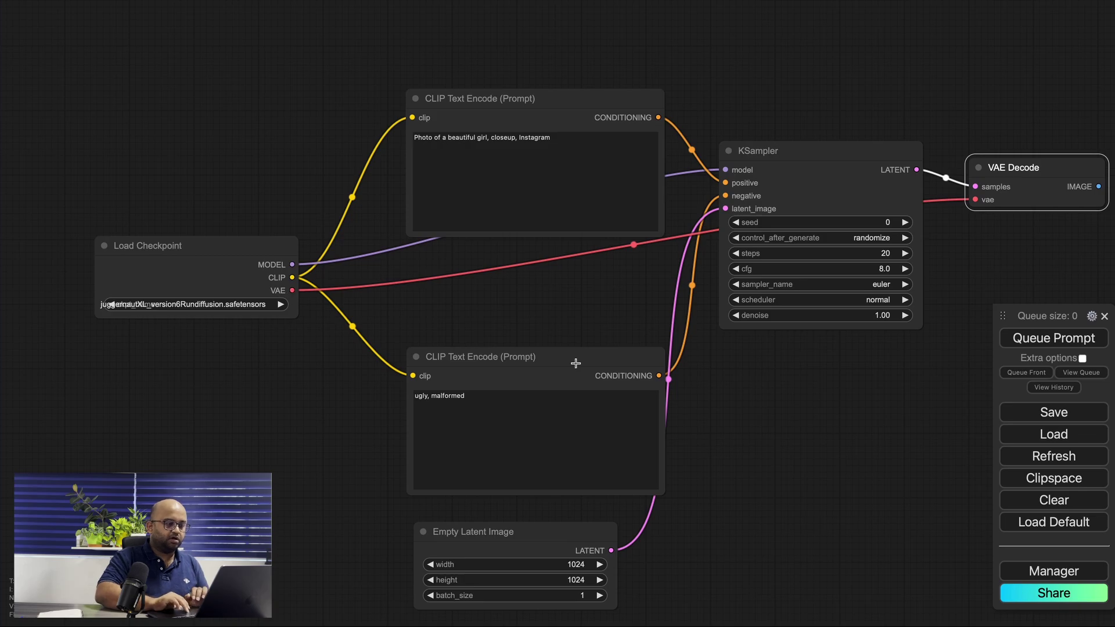
drag(575, 326, 343, 325)
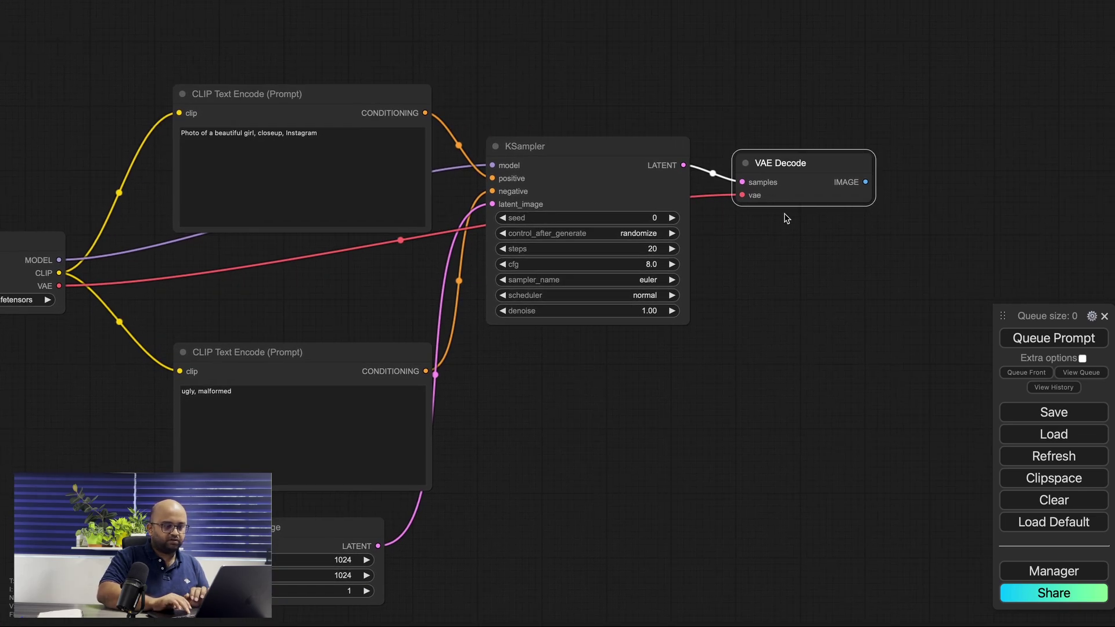
drag(865, 183, 1000, 170)
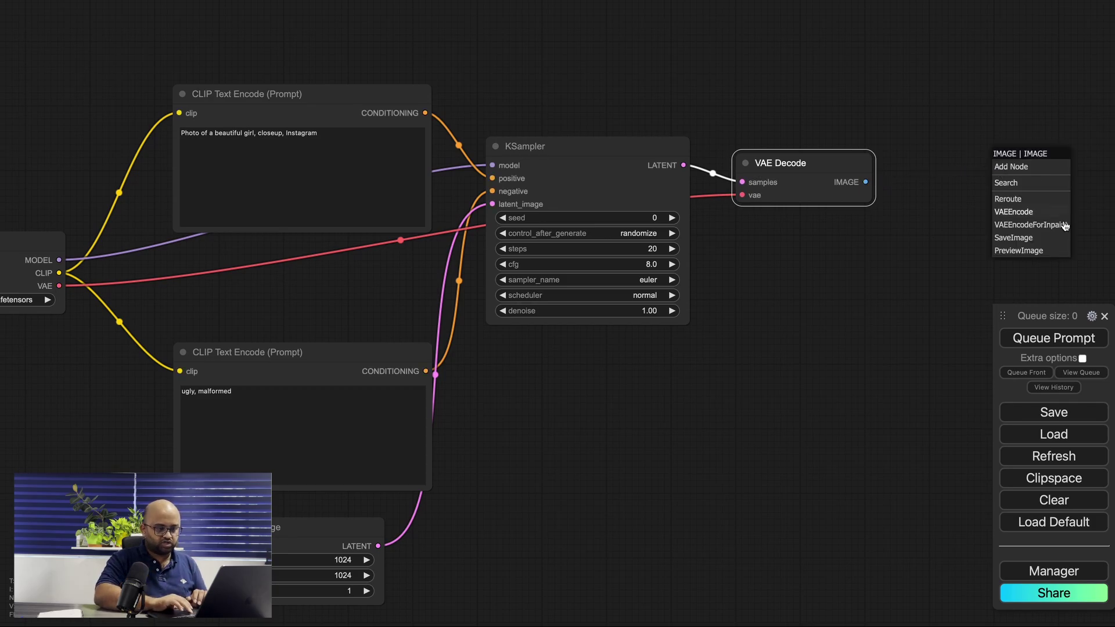
Step: Add a Preview Image on VAE Decode's IMAGE output and place it beneath the decoder
click(1049, 251)
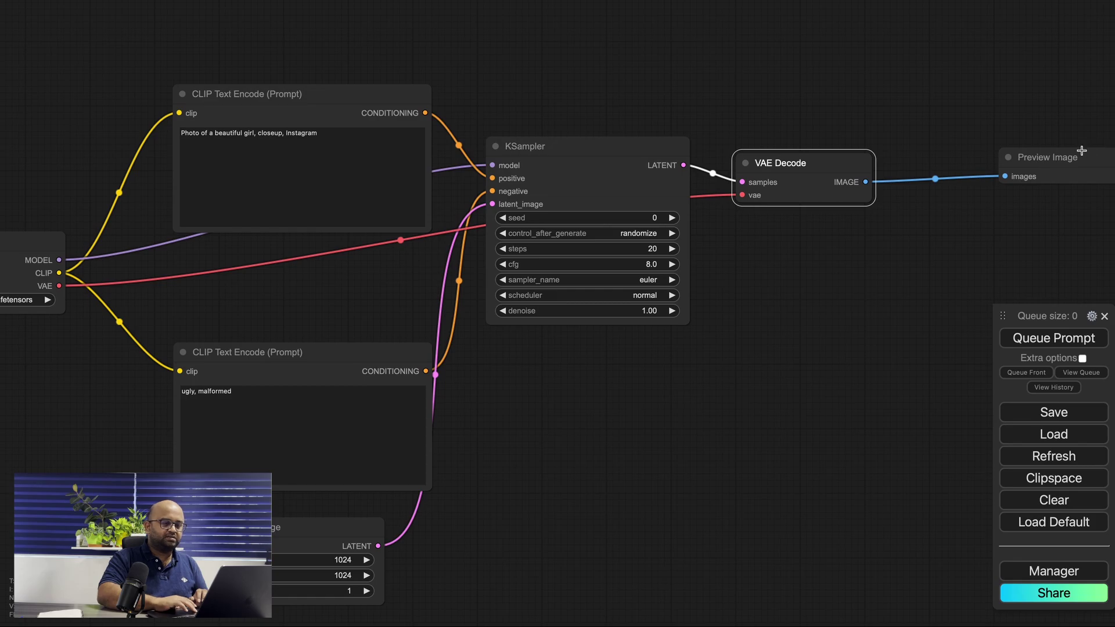
drag(1073, 162, 845, 345)
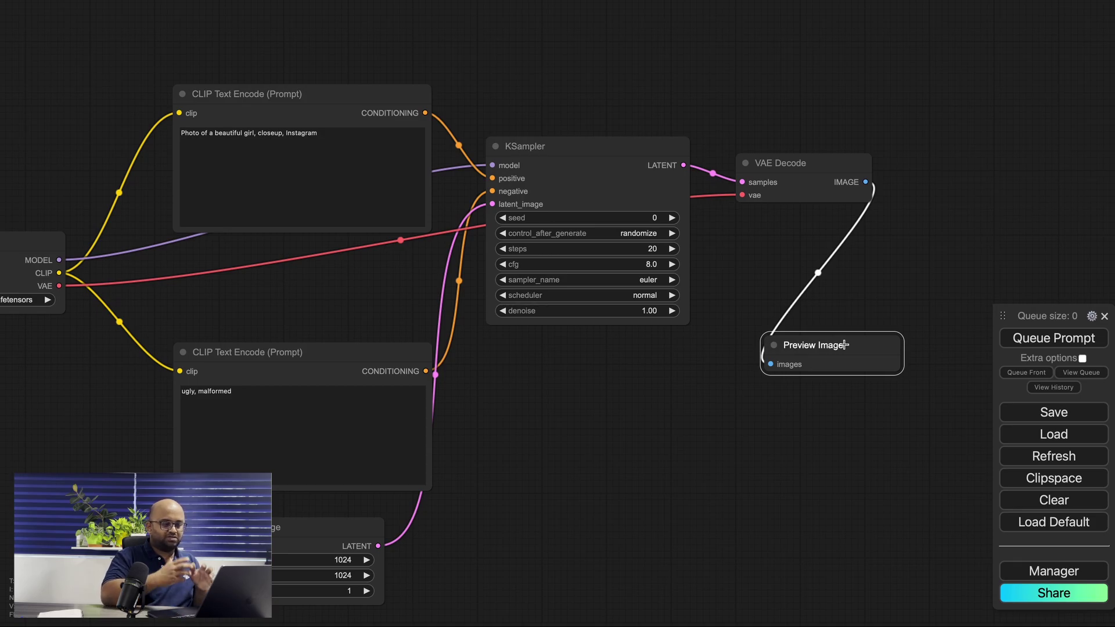
Step: Queue the prompt to generate the portrait, adjusting Load Checkpoint and Preview Image positions
click(1043, 343)
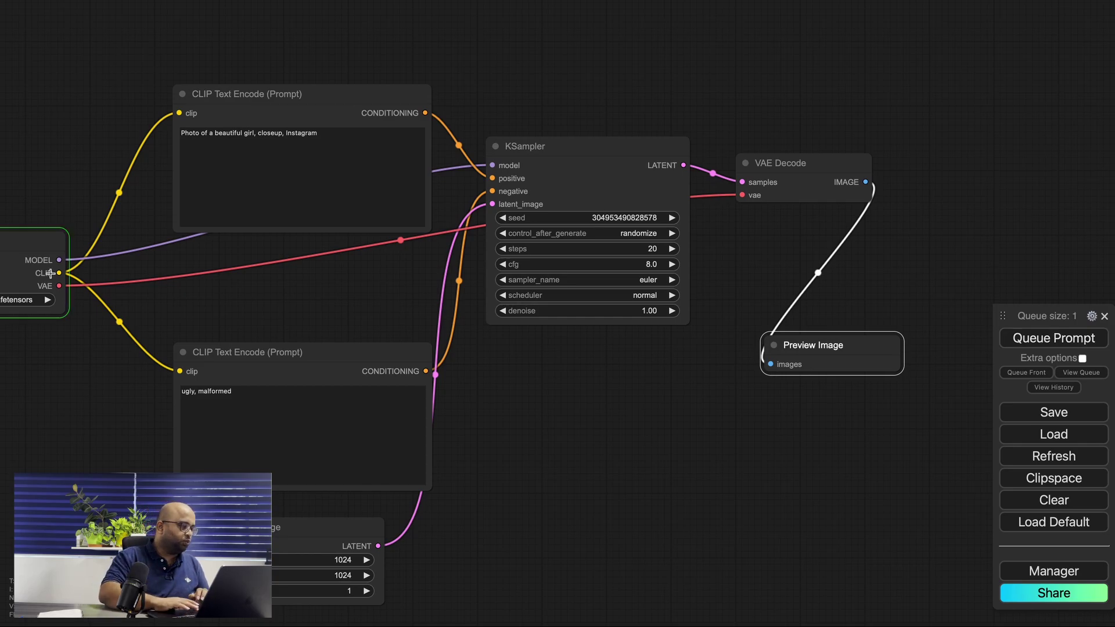
drag(22, 244, 112, 244)
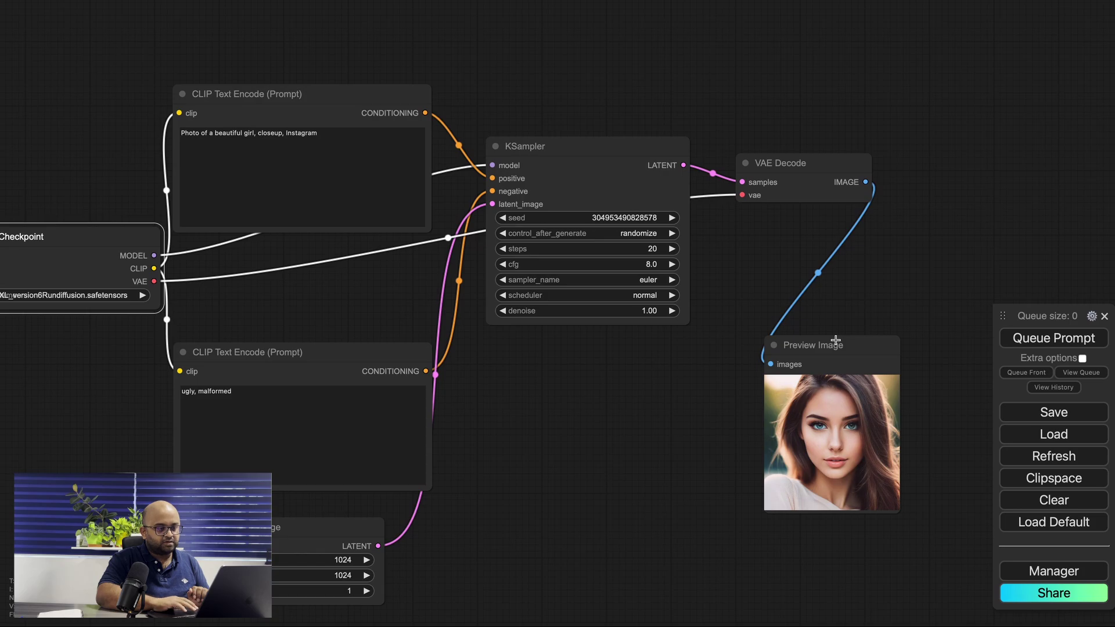
drag(836, 340, 881, 326)
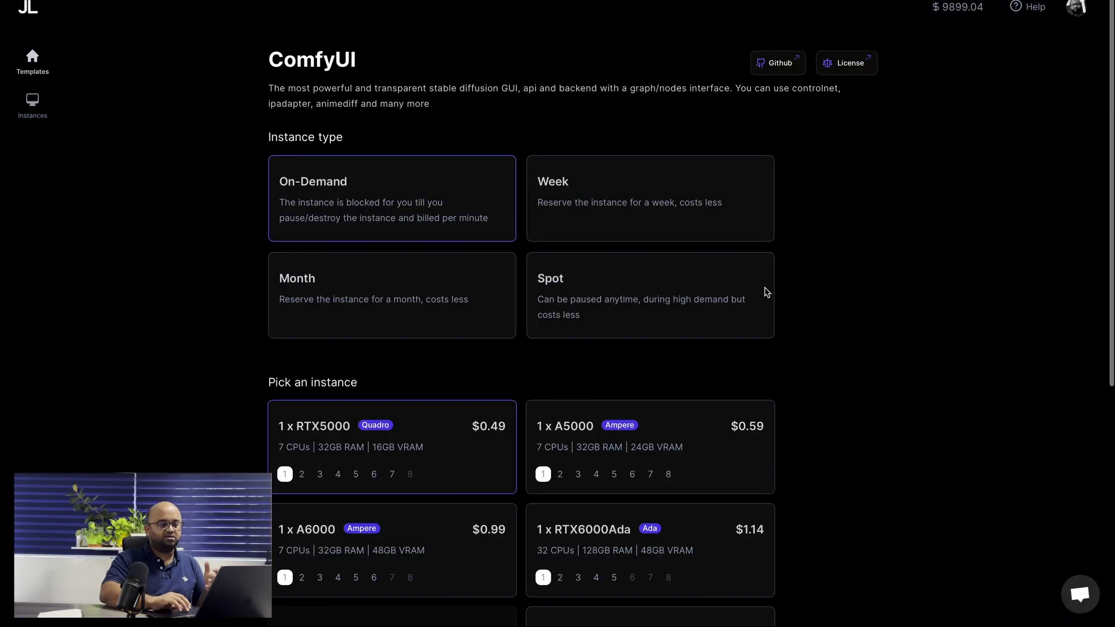
Step: Raise the storage and launch an On-Demand 1 x RTX5000 ComfyUI instance, then check Running Instances
scroll(765, 288, down, 4)
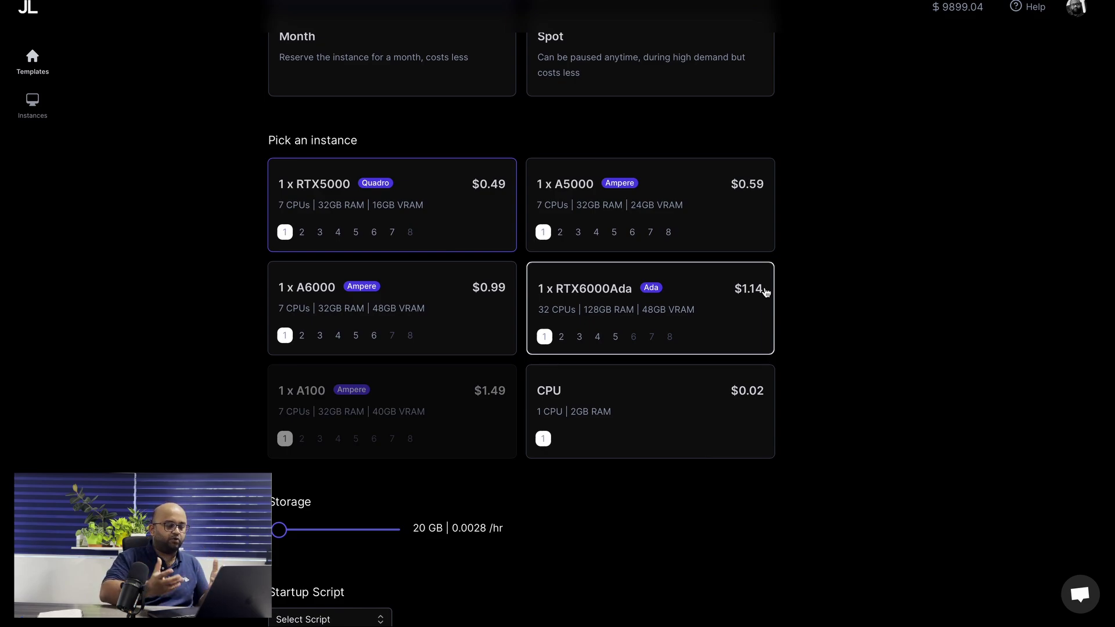
scroll(765, 293, down, 2)
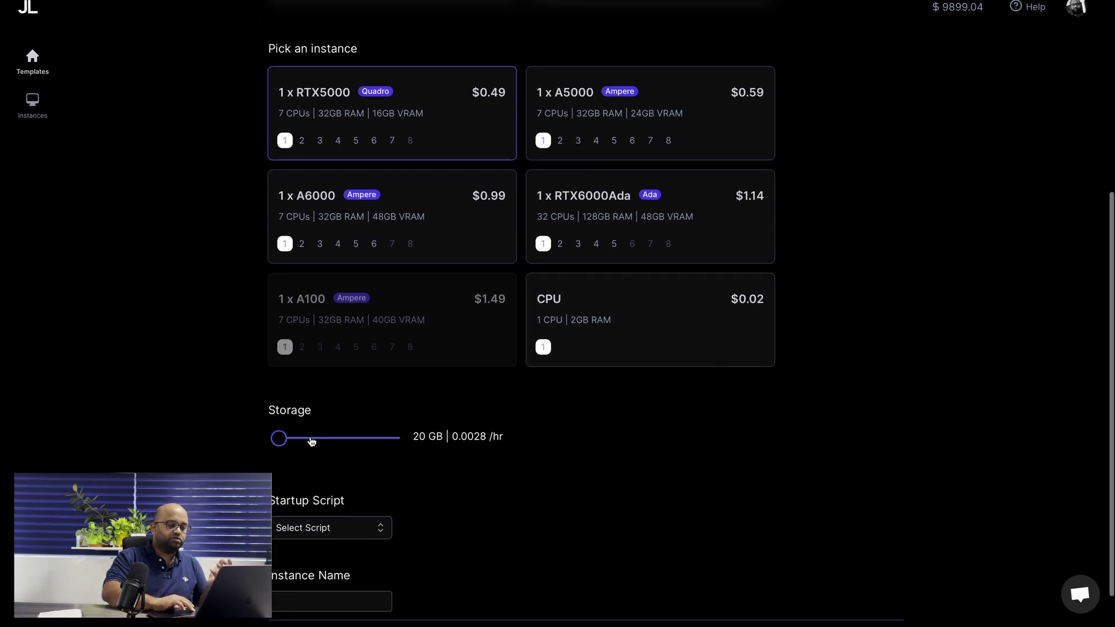
click(312, 441)
scroll(859, 569, down, 1)
click(858, 605)
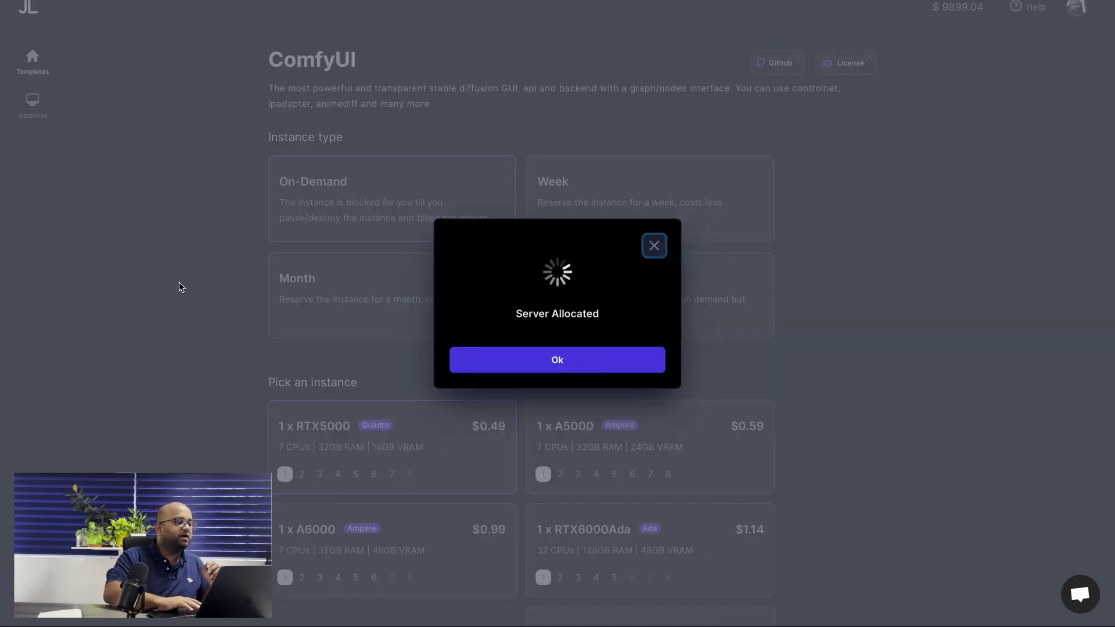
click(32, 115)
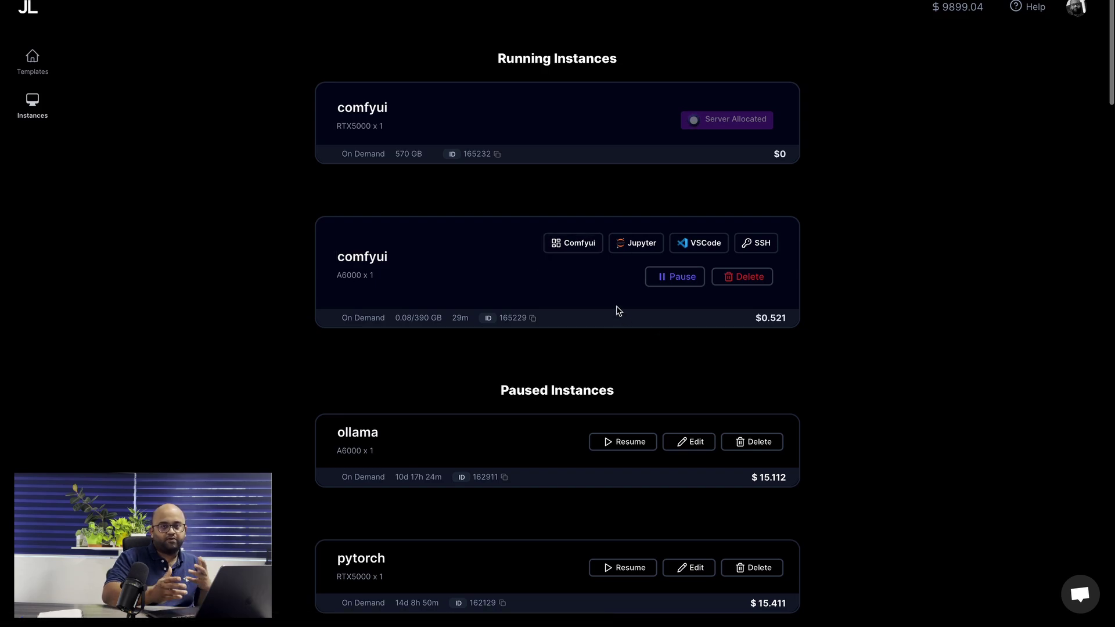
Step: Open ComfyUI on the running A6000 instance, then return to the instances list
click(575, 251)
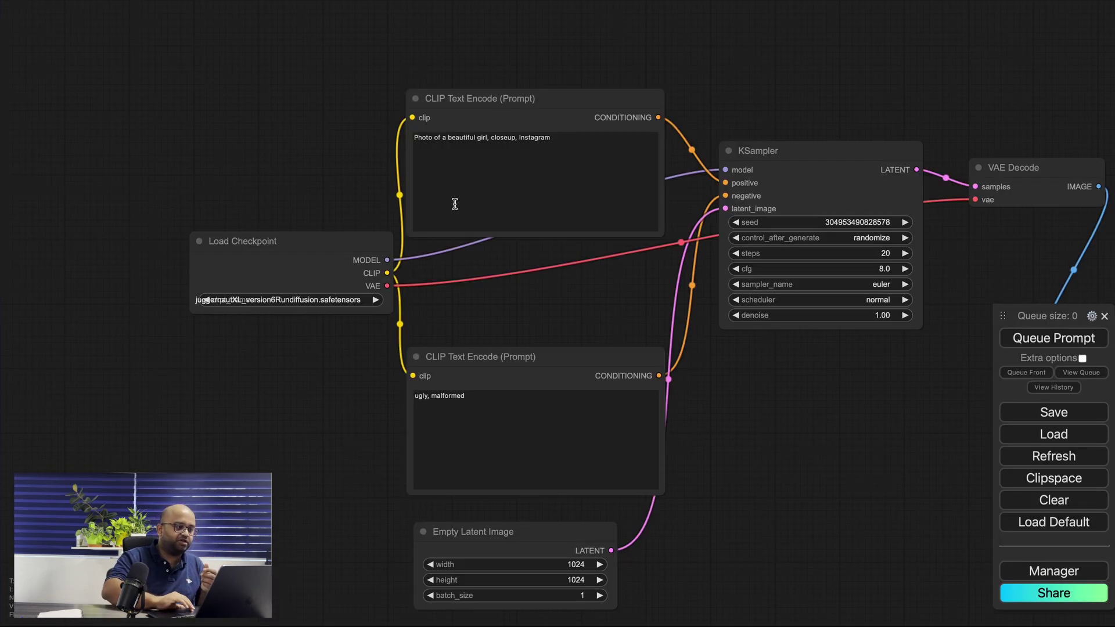
click(336, 6)
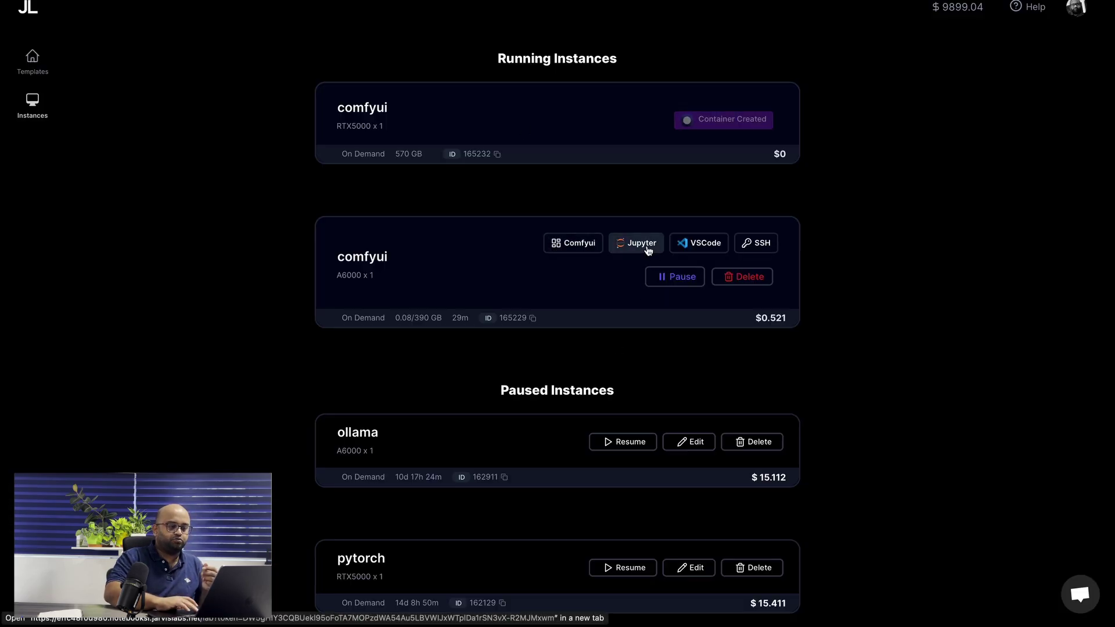